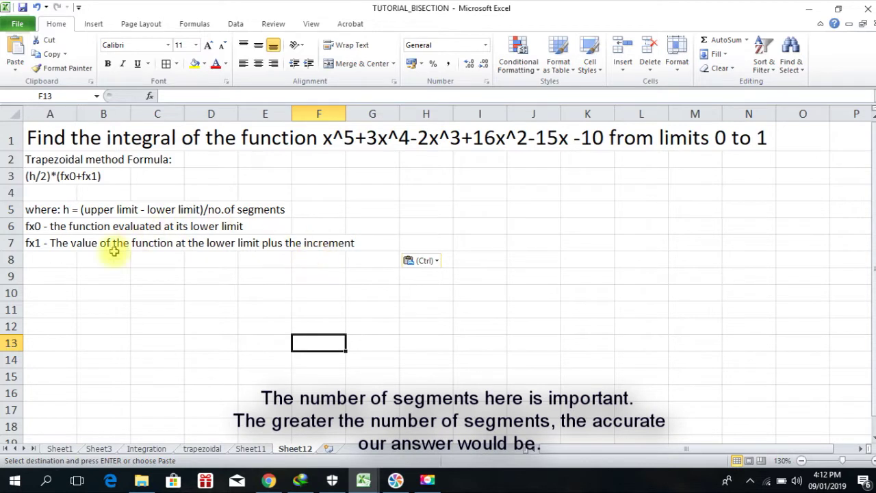
- Label A9:A11 as 'limits =', 'no. of segments =' and 'h ='
{"action": "left_click", "coordinate": [62, 283]}
{"action": "type", "text": "limits ="}
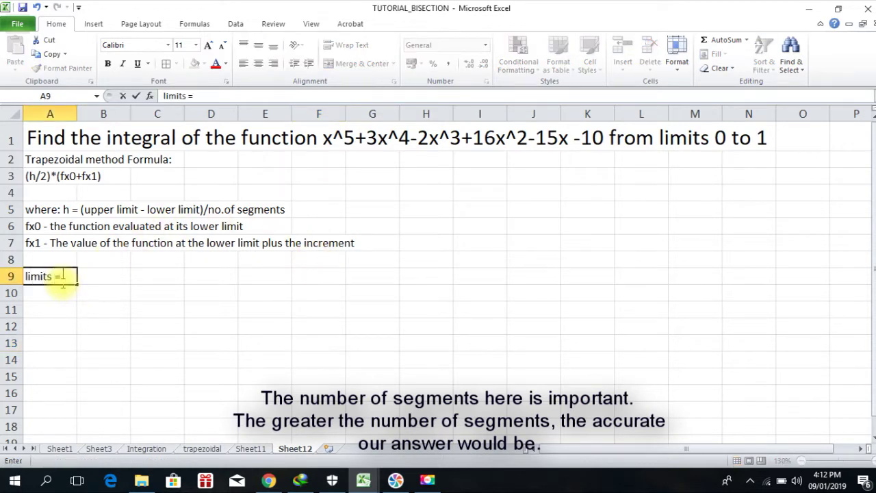
{"action": "key", "text": "Return"}
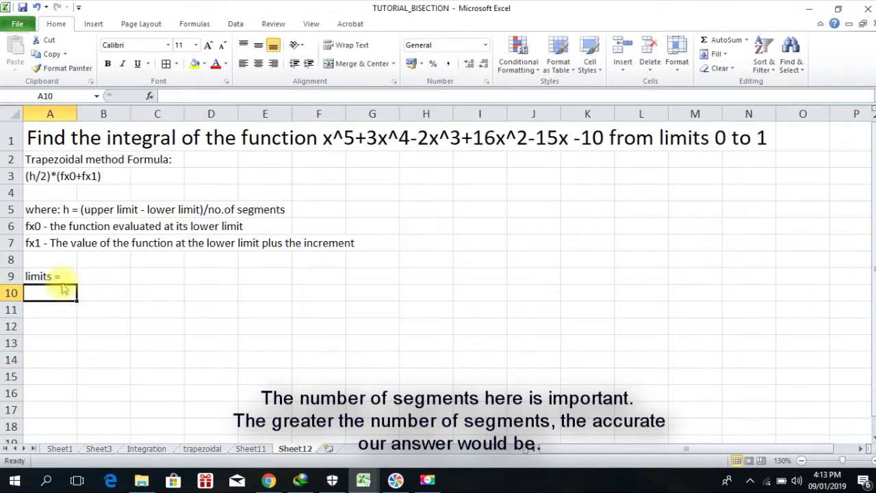
{"action": "type", "text": "no. of segments ="}
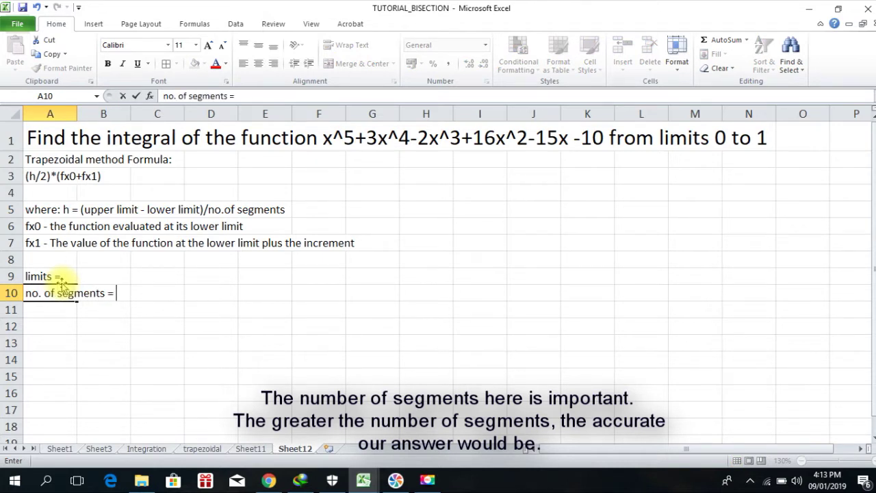
{"action": "key", "text": "Return"}
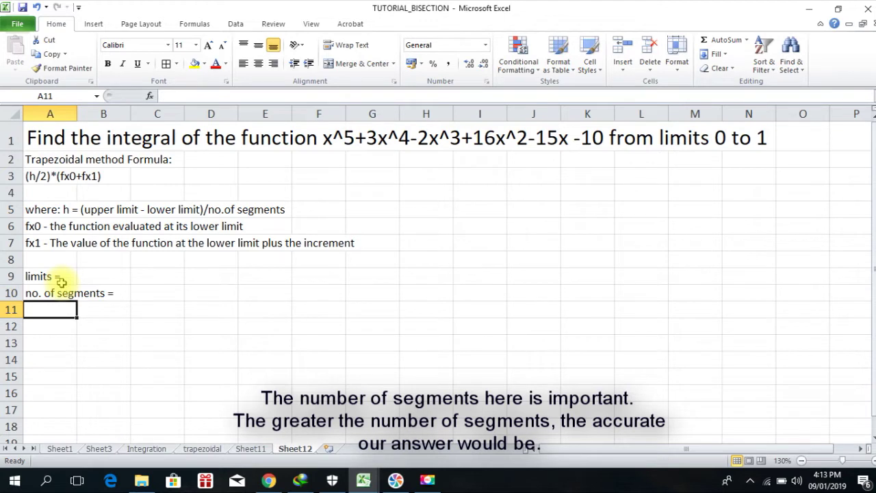
{"action": "type", "text": "h ="}
{"action": "key", "text": "Return"}
- Enter the limits 0, 'to', 1 across B9:D9
{"action": "key", "text": "Up"}
{"action": "left_click", "coordinate": [62, 281]}
{"action": "key", "text": "Tab"}
{"action": "type", "text": "0"}
{"action": "key", "text": "Tab"}
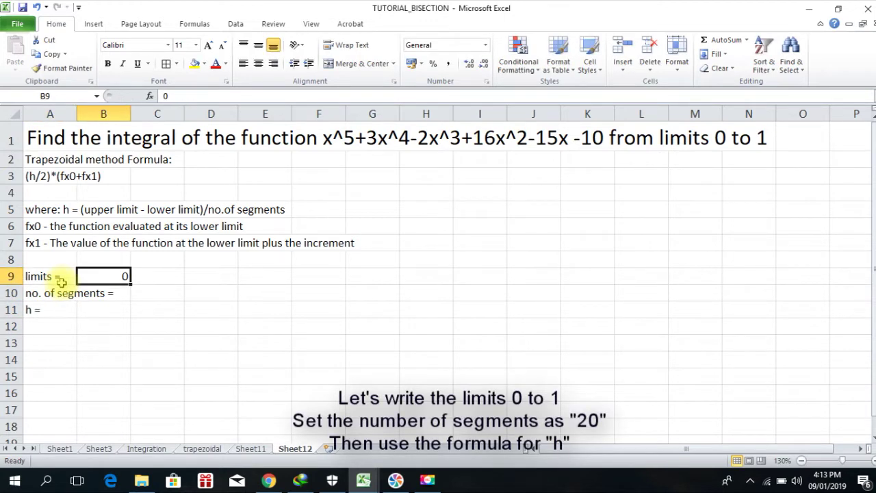
{"action": "type", "text": "to"}
{"action": "key", "text": "Return"}
{"action": "key", "text": "Return"}
{"action": "key", "text": "Up"}
{"action": "key", "text": "Up"}
{"action": "key", "text": "Tab"}
{"action": "type", "text": "1"}
{"action": "key", "text": "Return"}
- Shade the limits cells B9:D9 light tan and centre them
{"action": "left_click", "coordinate": [115, 277]}
{"action": "left_click_drag", "start_coordinate": [115, 278], "coordinate": [219, 277]}
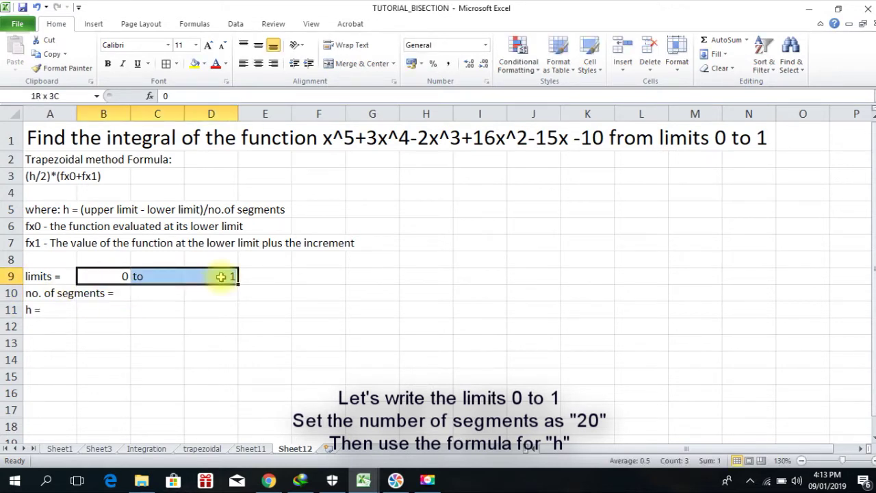
{"action": "left_click", "coordinate": [204, 67]}
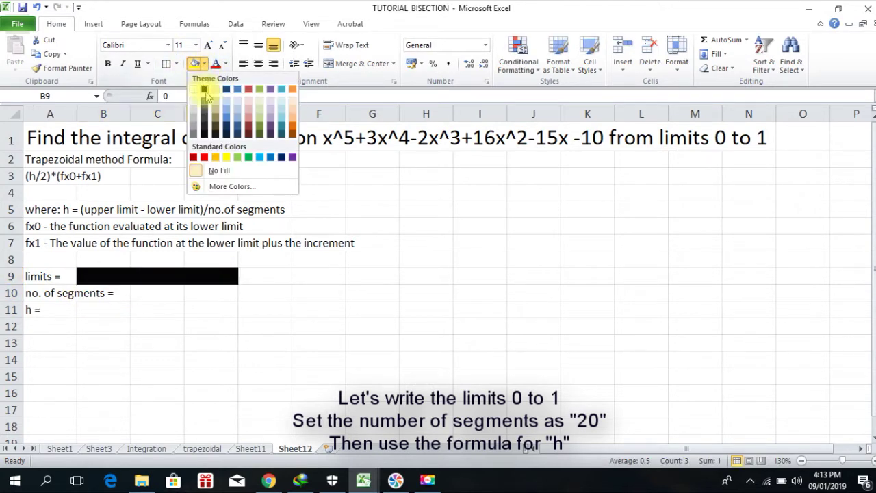
{"action": "left_click", "coordinate": [215, 89]}
{"action": "left_click", "coordinate": [204, 64]}
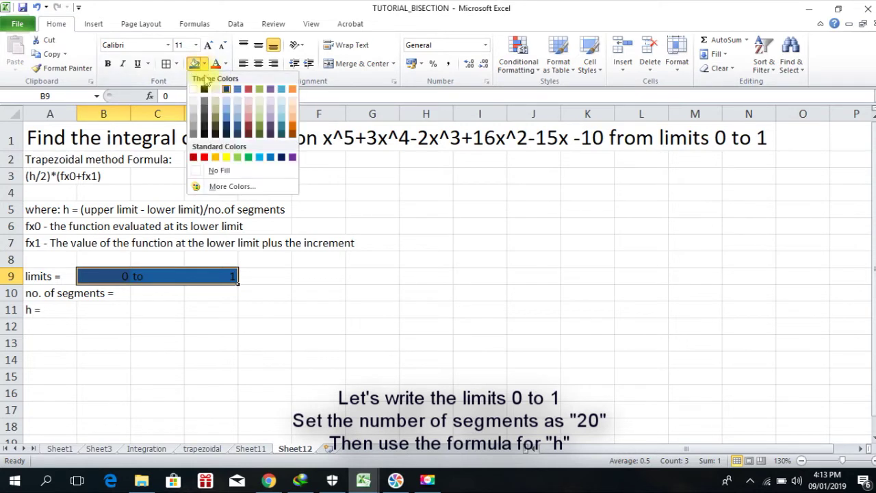
{"action": "left_click", "coordinate": [217, 88]}
{"action": "left_click", "coordinate": [258, 63]}
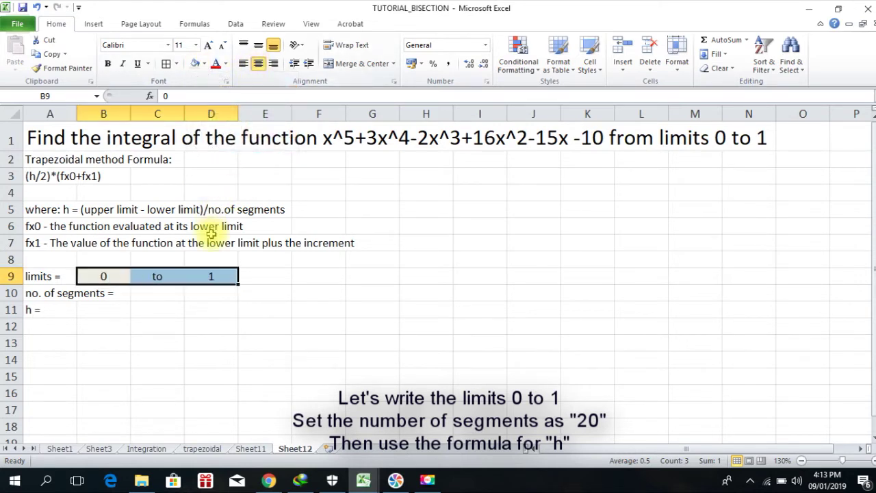
- Enter 20 as the number of segments in D10 and start D11's formula
{"action": "left_click", "coordinate": [214, 291]}
{"action": "type", "text": "20"}
{"action": "key", "text": "Return"}
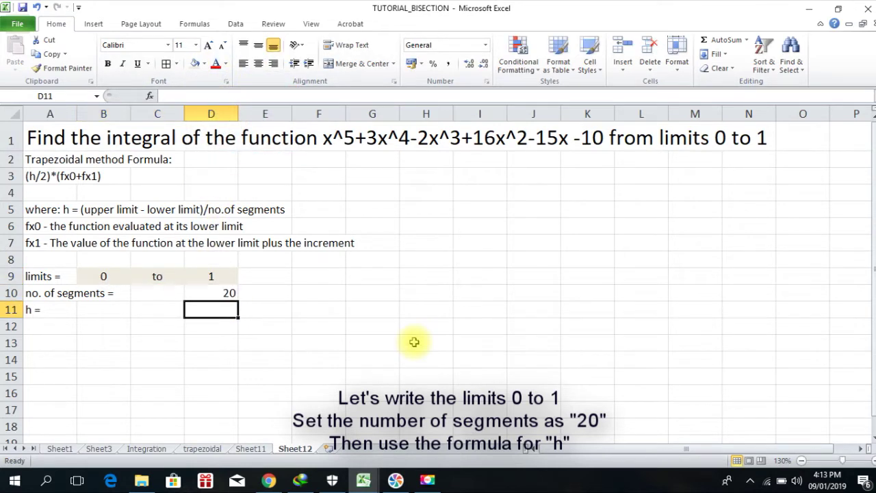
{"action": "type", "text": "=("}
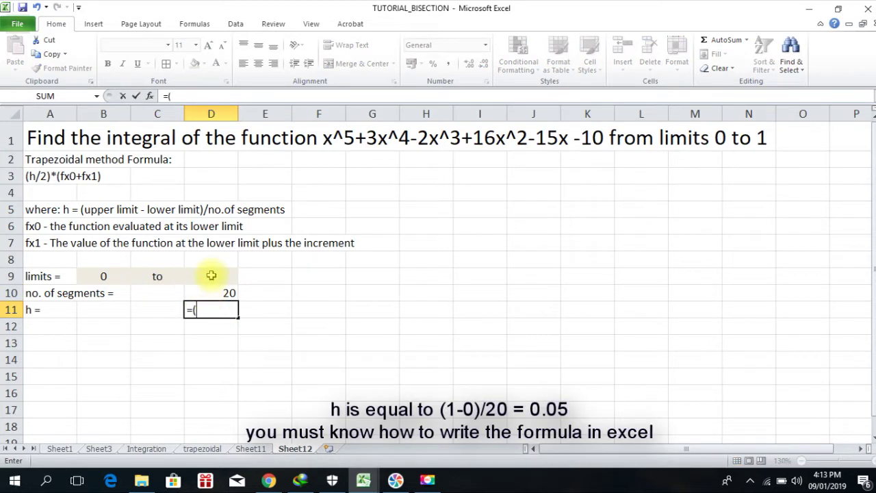
- Complete D11 as =((D9-B9)/D10) so h evaluates to 0.05
{"action": "left_click", "coordinate": [212, 275]}
{"action": "left_click", "coordinate": [112, 276]}
{"action": "type", "text": "_"}
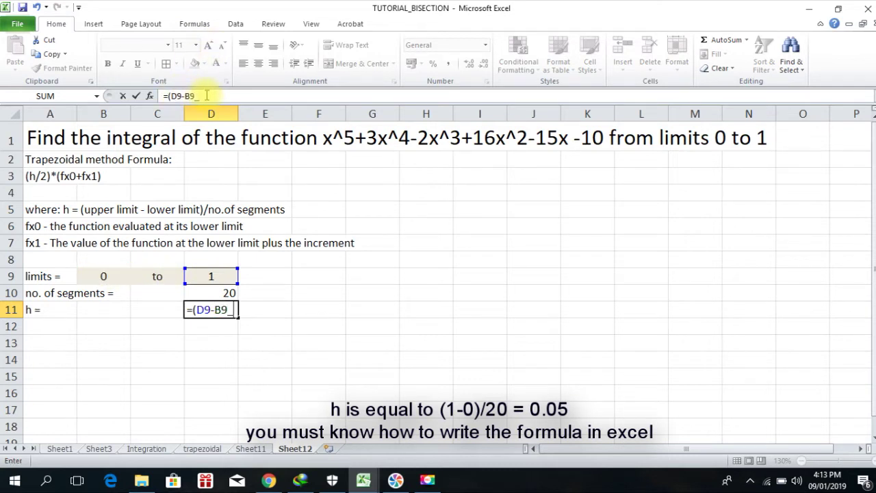
{"action": "key", "text": "BackSpace"}
{"action": "type", "text": ")"}
{"action": "left_click", "coordinate": [180, 97]}
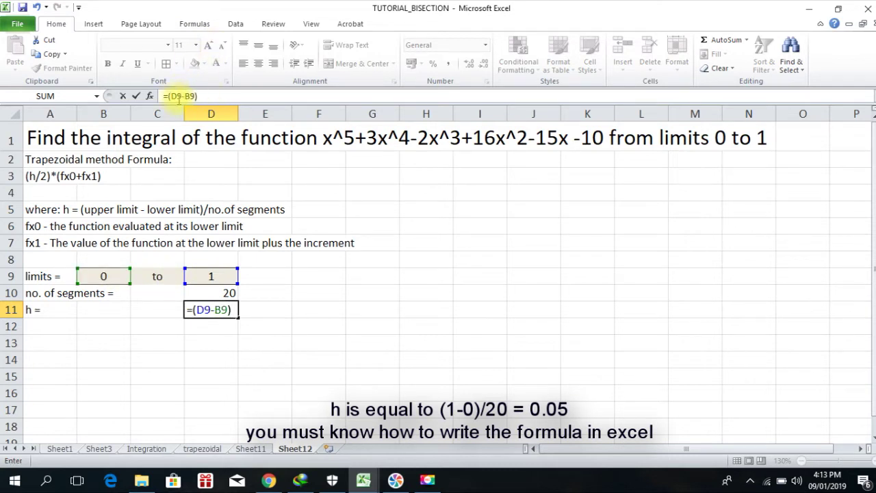
{"action": "left_click", "coordinate": [176, 97]}
{"action": "type", "text": "("}
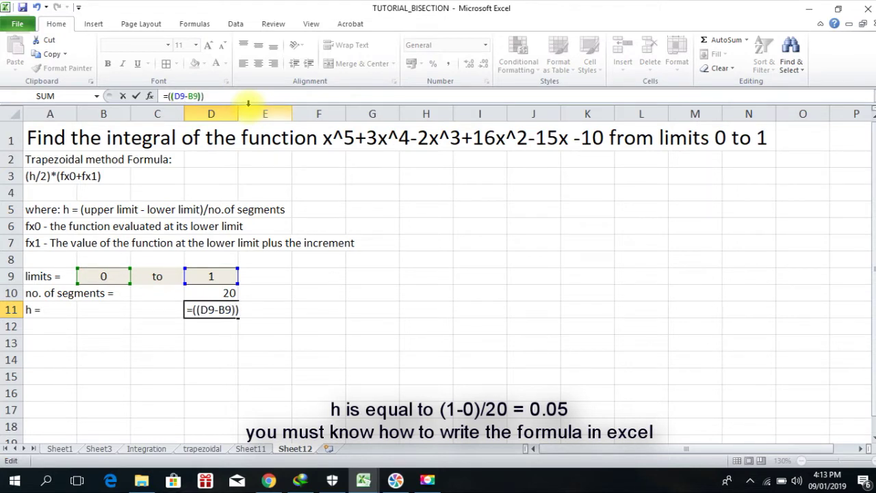
{"action": "left_click", "coordinate": [209, 295]}
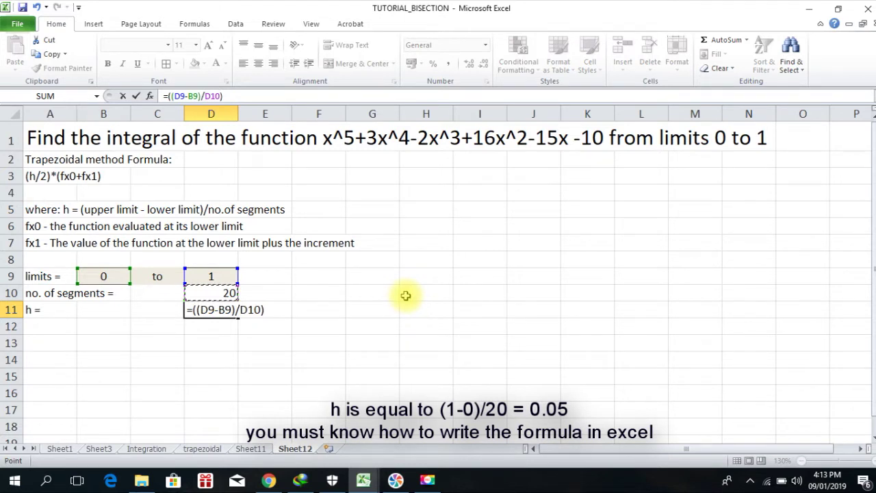
{"action": "key", "text": "Return"}
- Fill the segment count D10 orange and the h cell D11 yellow
{"action": "left_click", "coordinate": [205, 292]}
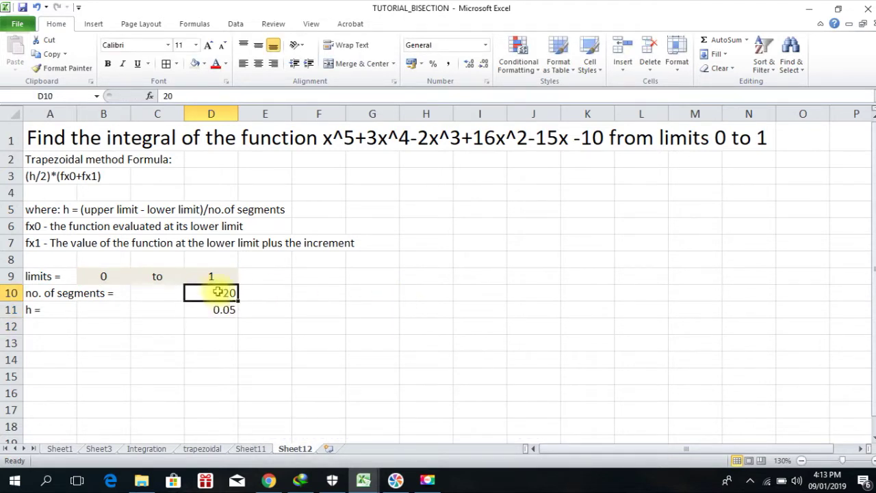
{"action": "left_click", "coordinate": [204, 64]}
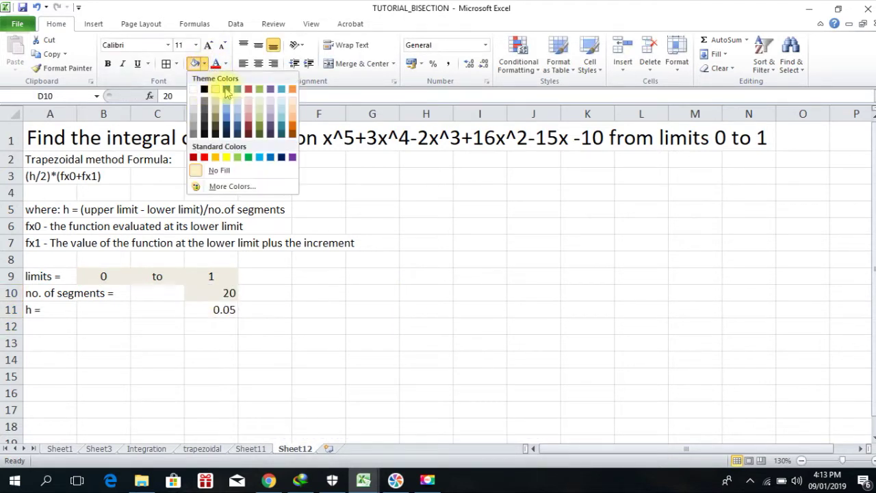
{"action": "left_click", "coordinate": [292, 89]}
{"action": "left_click", "coordinate": [219, 311]}
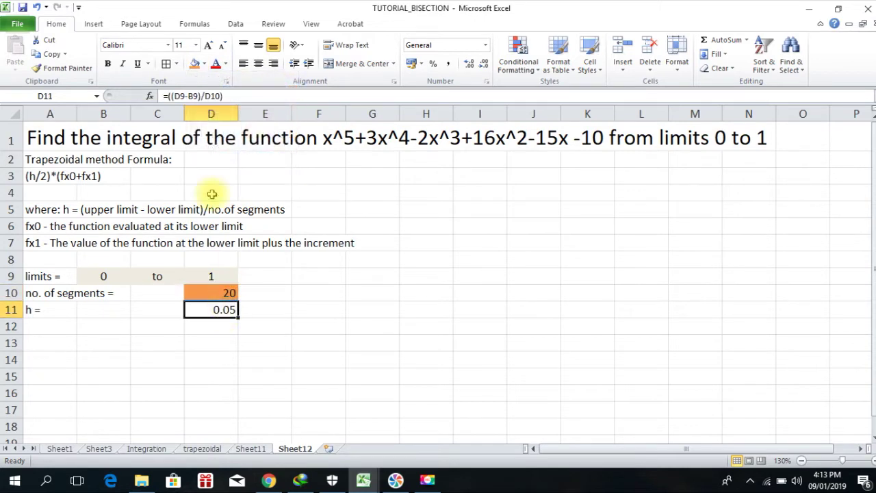
{"action": "left_click", "coordinate": [204, 63]}
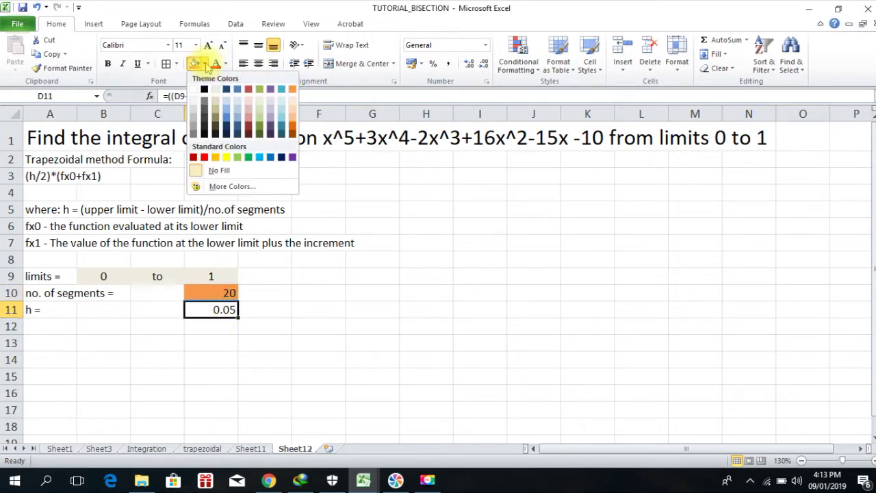
{"action": "left_click", "coordinate": [219, 157]}
{"action": "left_click", "coordinate": [372, 309]}
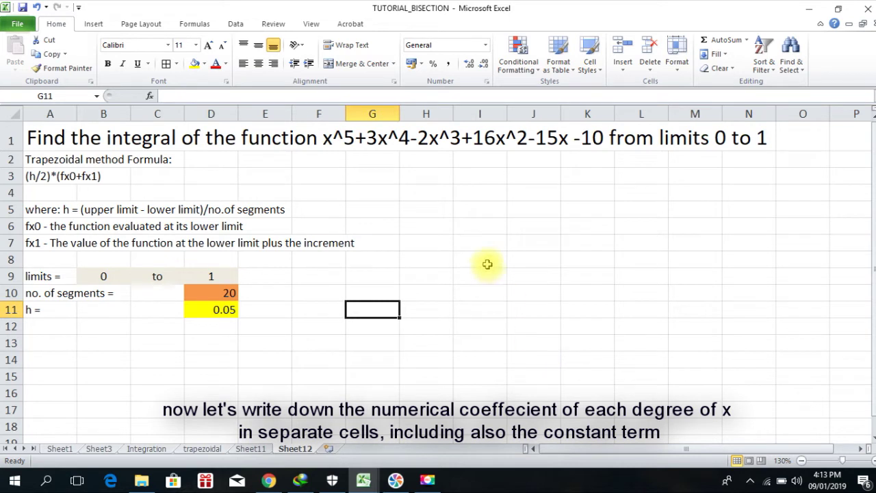
- Type the headers x^5, x^4, x^3, x^2, x and constant across I5:N5
{"action": "left_click", "coordinate": [481, 211]}
{"action": "type", "text": "x^5"}
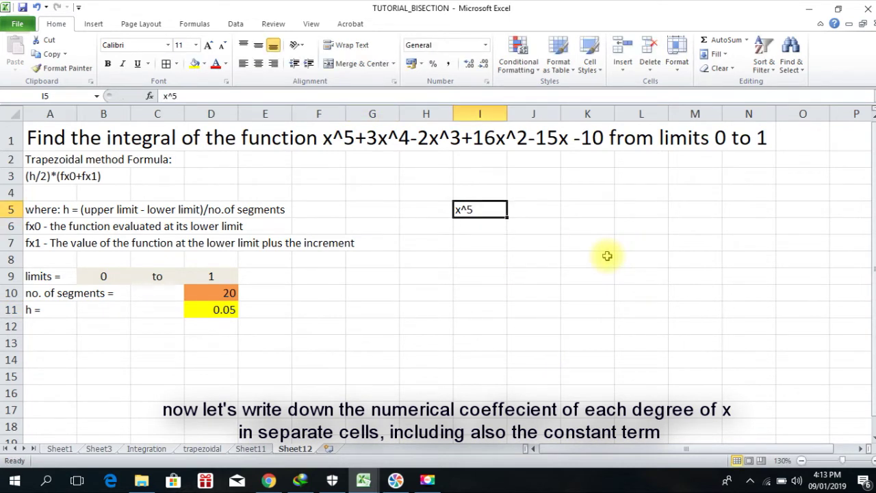
{"action": "key", "text": "Tab"}
{"action": "type", "text": "x^"}
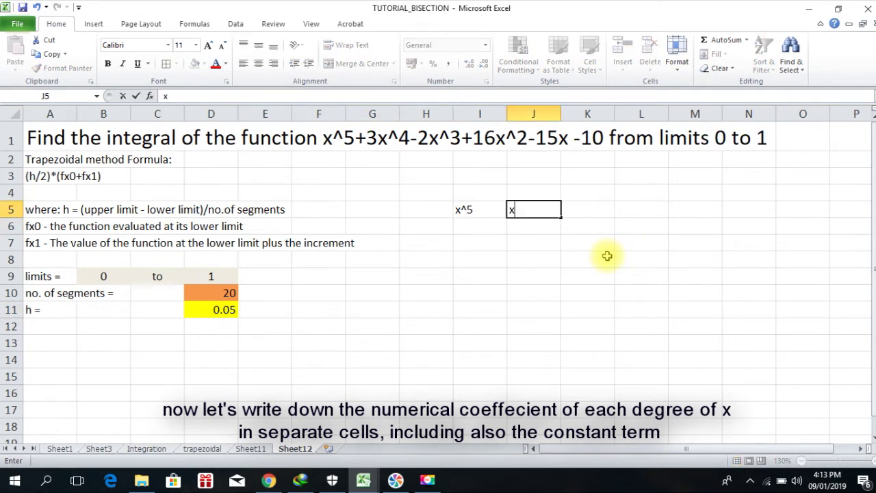
{"action": "type", "text": "4"}
{"action": "key", "text": "Down"}
{"action": "key", "text": "Up"}
{"action": "key", "text": "Right"}
{"action": "type", "text": "x"}
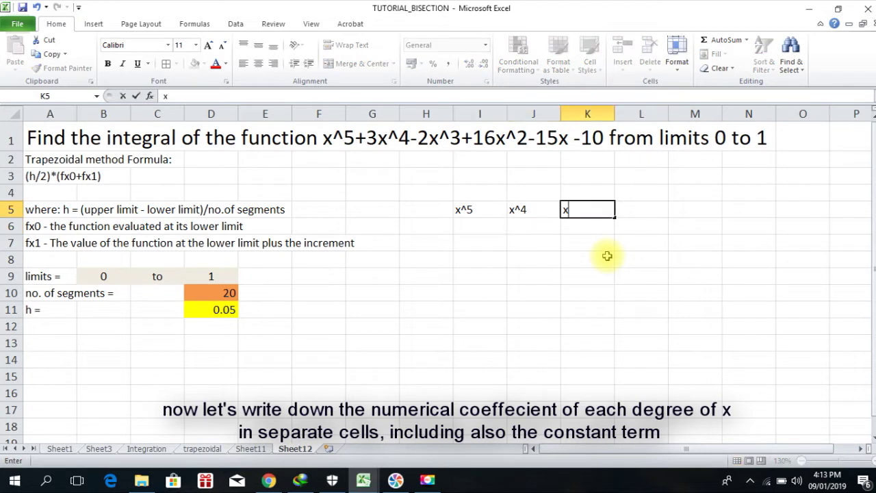
{"action": "type", "text": "^3"}
{"action": "key", "text": "Return"}
{"action": "key", "text": "Up"}
{"action": "key", "text": "Right"}
{"action": "type", "text": "x"}
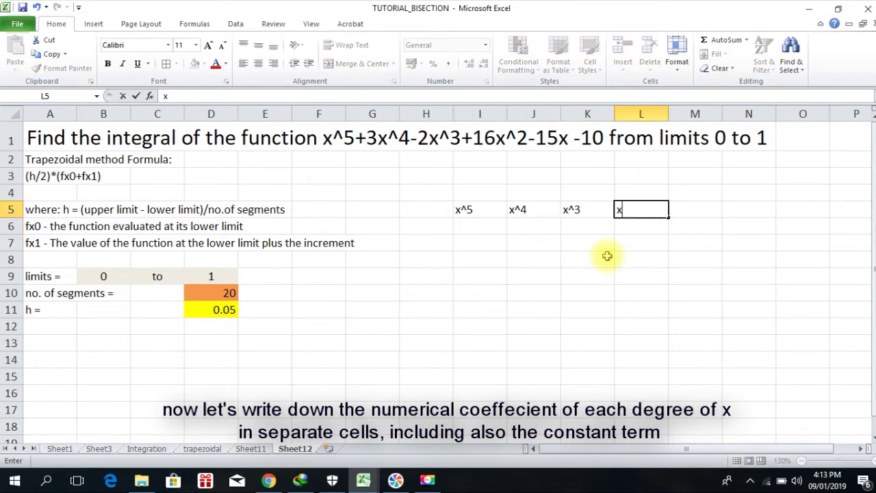
{"action": "key", "text": "Return"}
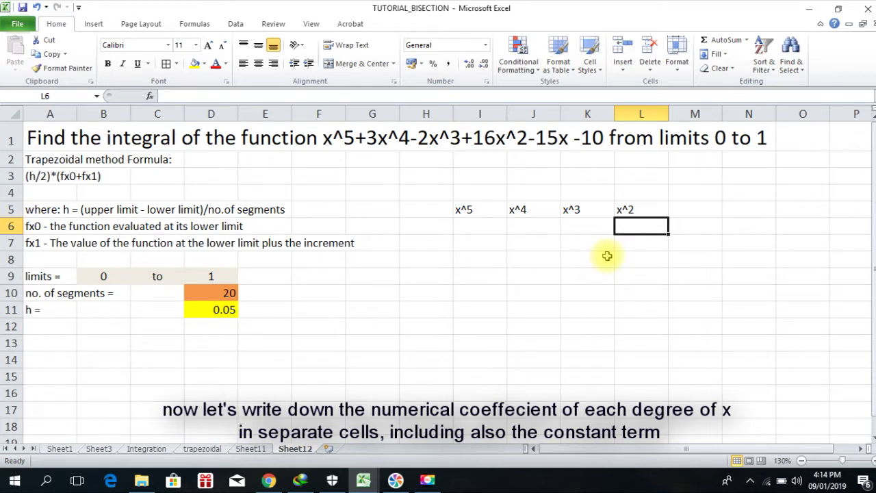
{"action": "key", "text": "Up"}
{"action": "key", "text": "Right"}
{"action": "type", "text": "x"}
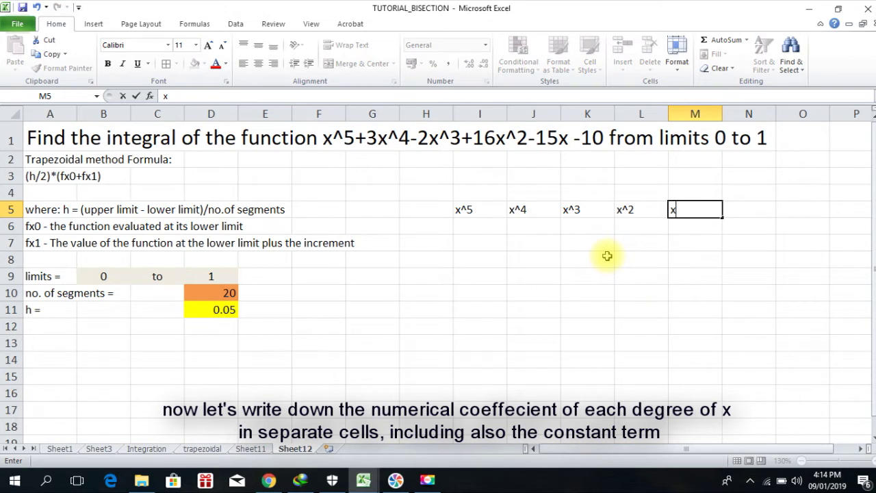
{"action": "key", "text": "Return"}
{"action": "key", "text": "Up"}
{"action": "key", "text": "Right"}
{"action": "type", "text": "cons"}
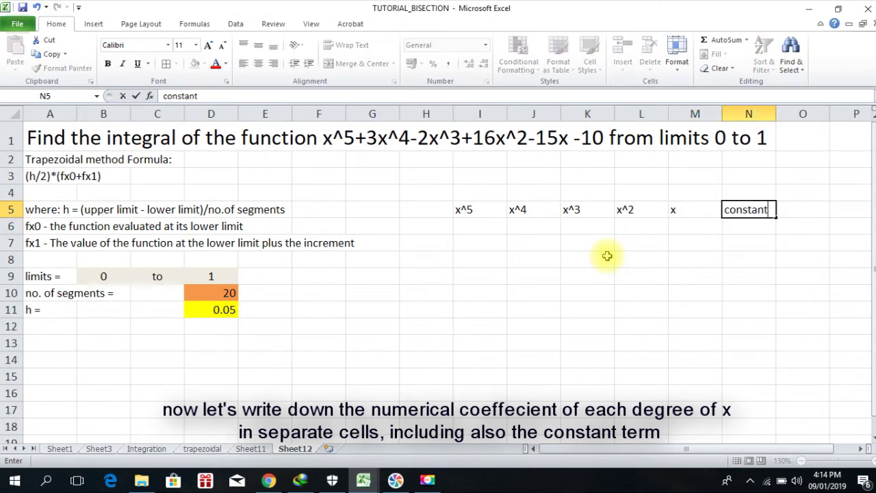
{"action": "type", "text": "t"}
{"action": "key", "text": "Return"}
- Enter the coefficients 1, 3, -2, 16, -15, -10 beneath them in I6:N6
{"action": "left_click", "coordinate": [488, 226]}
{"action": "type", "text": "1"}
{"action": "key", "text": "Return"}
{"action": "key", "text": "Up"}
{"action": "key", "text": "Right"}
{"action": "type", "text": "3"}
{"action": "key", "text": "Return"}
{"action": "key", "text": "Up"}
{"action": "key", "text": "Right"}
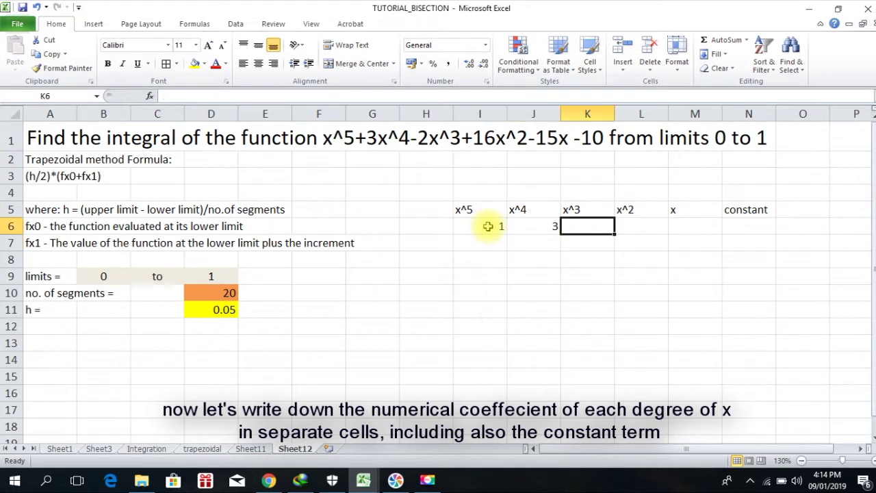
{"action": "type", "text": "-2"}
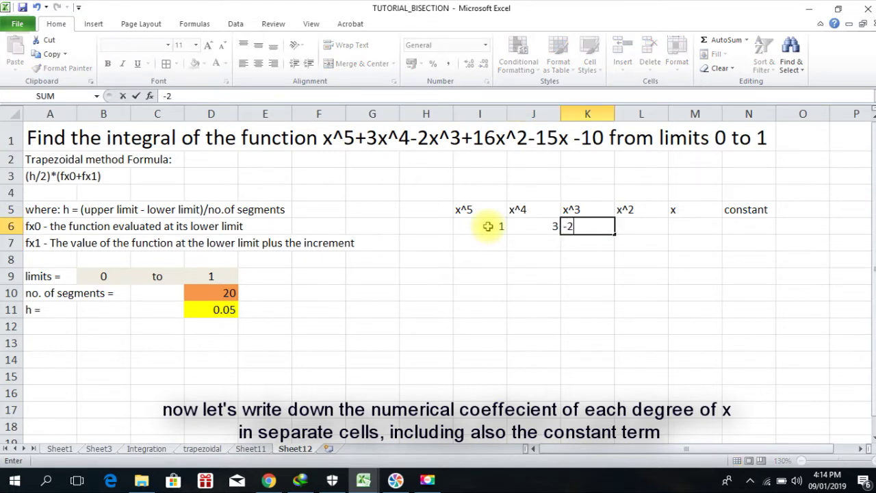
{"action": "key", "text": "Return"}
{"action": "key", "text": "Up"}
{"action": "key", "text": "Right"}
{"action": "type", "text": "16"}
{"action": "key", "text": "Return"}
{"action": "key", "text": "Up"}
{"action": "key", "text": "Right"}
{"action": "type", "text": "-15"}
{"action": "key", "text": "Return"}
{"action": "key", "text": "Up"}
{"action": "key", "text": "Right"}
{"action": "type", "text": "-10"}
{"action": "key", "text": "Return"}
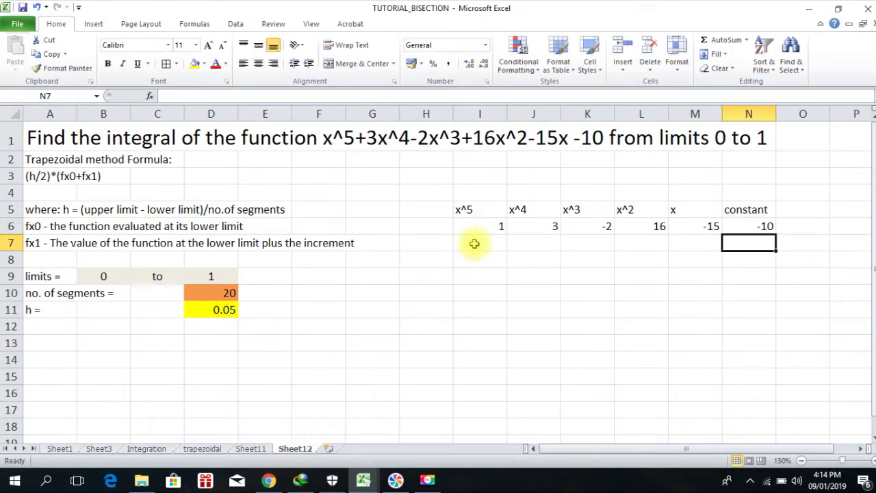
{"action": "left_click_drag", "start_coordinate": [455, 208], "coordinate": [739, 226]}
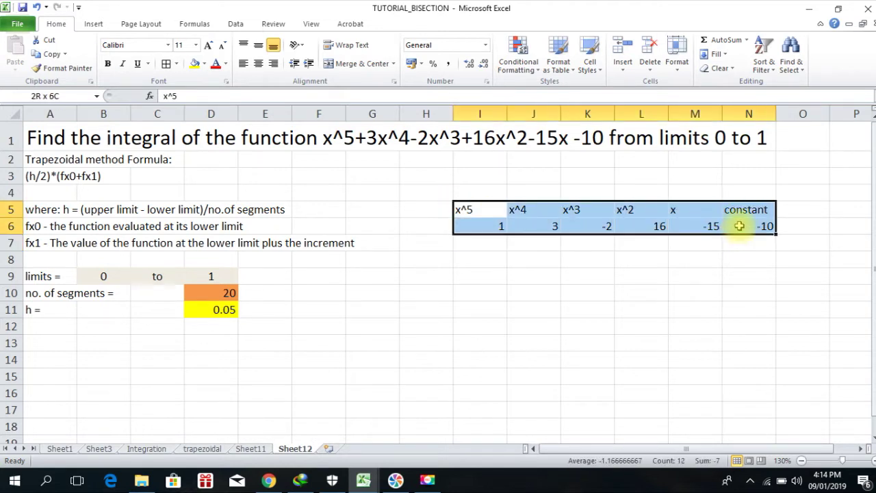
- Centre the coefficient table I5:N6 and give it the same light tan fill
{"action": "left_click", "coordinate": [259, 65]}
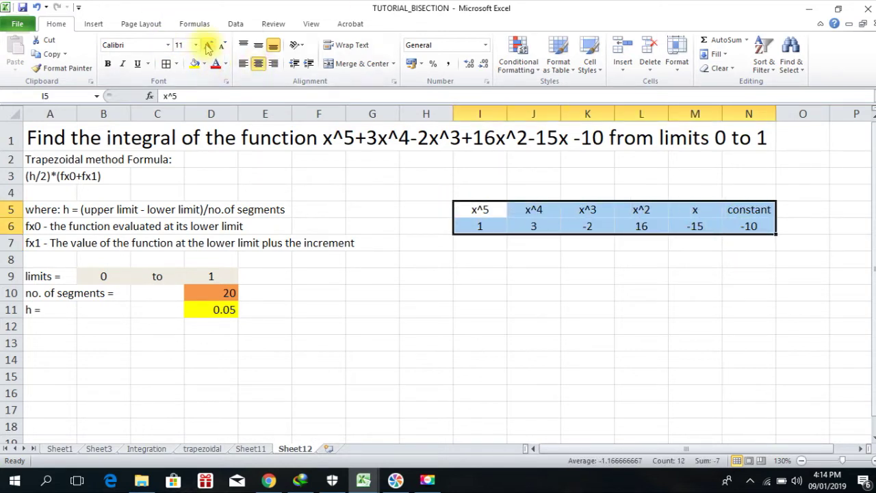
{"action": "left_click", "coordinate": [204, 63]}
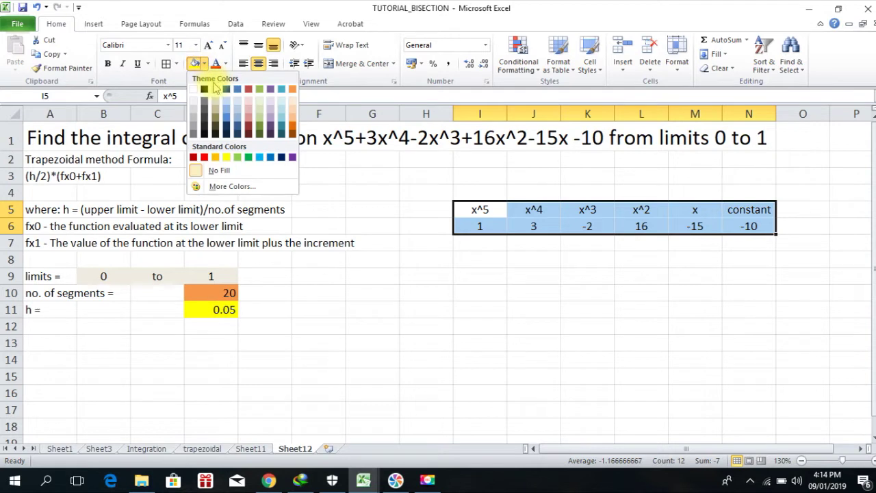
{"action": "left_click", "coordinate": [215, 89]}
{"action": "left_click", "coordinate": [600, 259]}
{"action": "scroll", "coordinate": [577, 276], "scroll_direction": "down", "scroll_amount": 1}
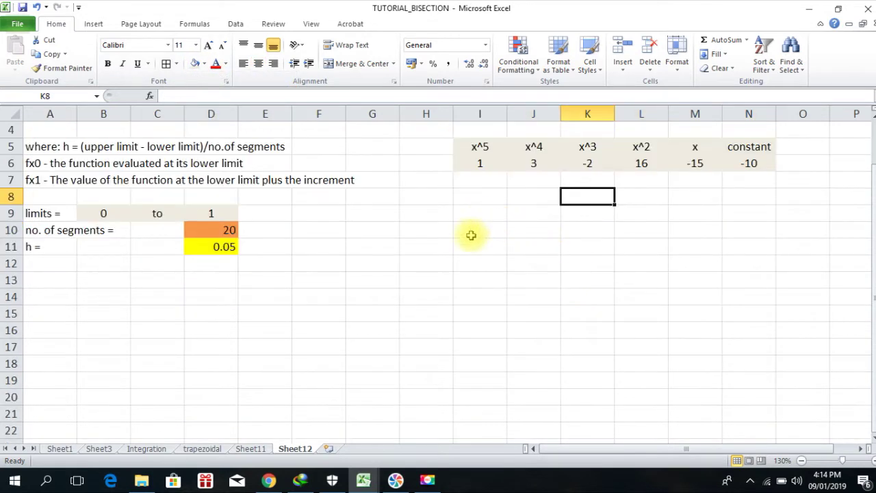
{"action": "left_click", "coordinate": [392, 212]}
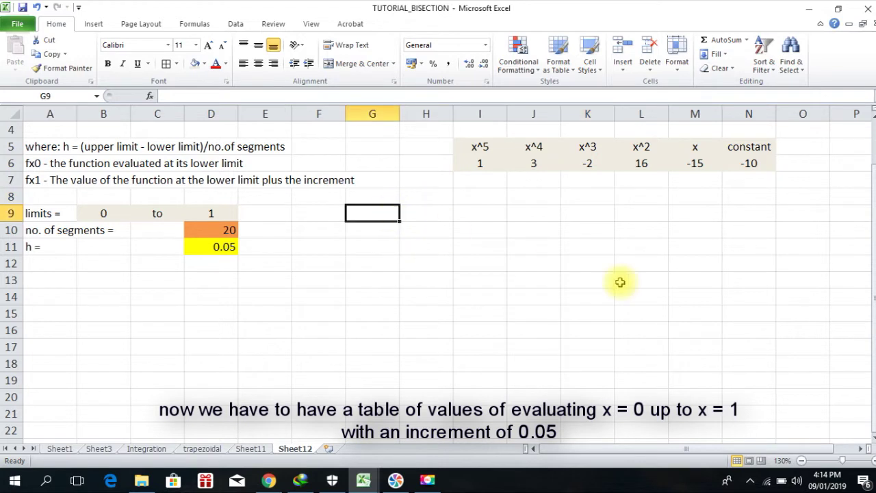
- Type the headers segment, x and f(x) in G9:I9
{"action": "type", "text": "segment"}
{"action": "key", "text": "Return"}
{"action": "key", "text": "Up"}
{"action": "key", "text": "Right"}
{"action": "type", "text": "x"}
{"action": "key", "text": "Return"}
{"action": "key", "text": "Up"}
{"action": "key", "text": "Right"}
{"action": "type", "text": "f("}
{"action": "key", "text": "Return"}
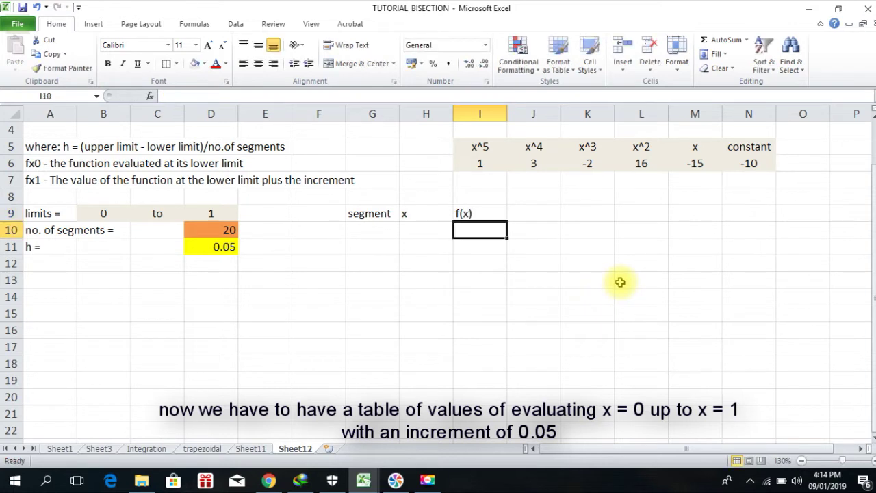
- Copy the (h/2)*(fx0+fx1) formula text from A3 into J9 as a header
{"action": "scroll", "coordinate": [519, 352], "scroll_direction": "up", "scroll_amount": 1}
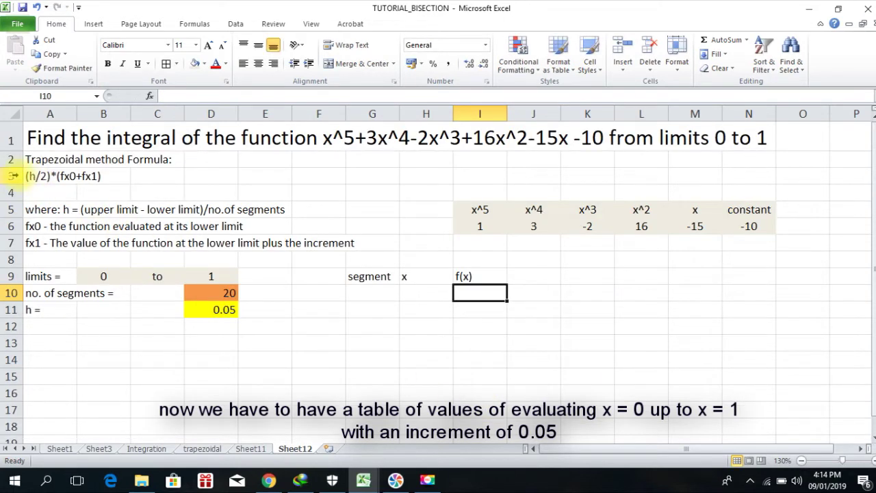
{"action": "left_click_drag", "start_coordinate": [27, 176], "coordinate": [113, 179]}
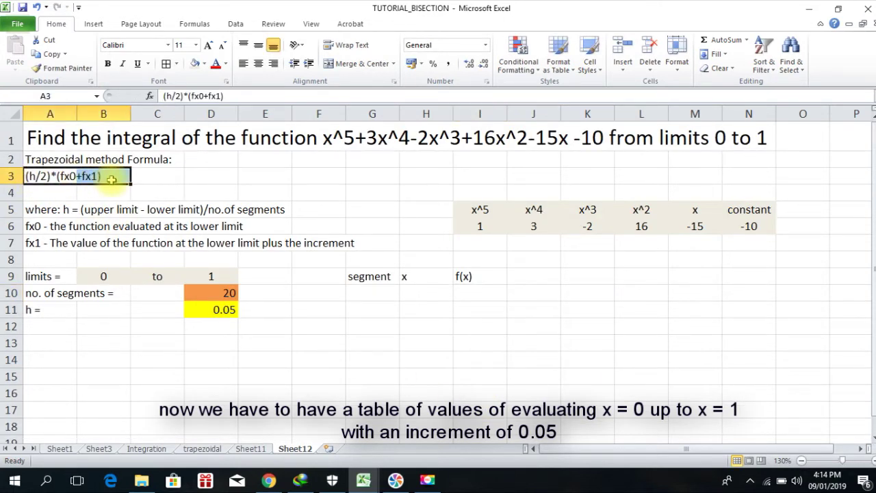
{"action": "key", "text": "ctrl+c"}
{"action": "left_click", "coordinate": [531, 276]}
{"action": "key", "text": "ctrl+v"}
{"action": "left_click", "coordinate": [548, 312]}
- Enter 0 as the first x value in H10
{"action": "left_click", "coordinate": [382, 294]}
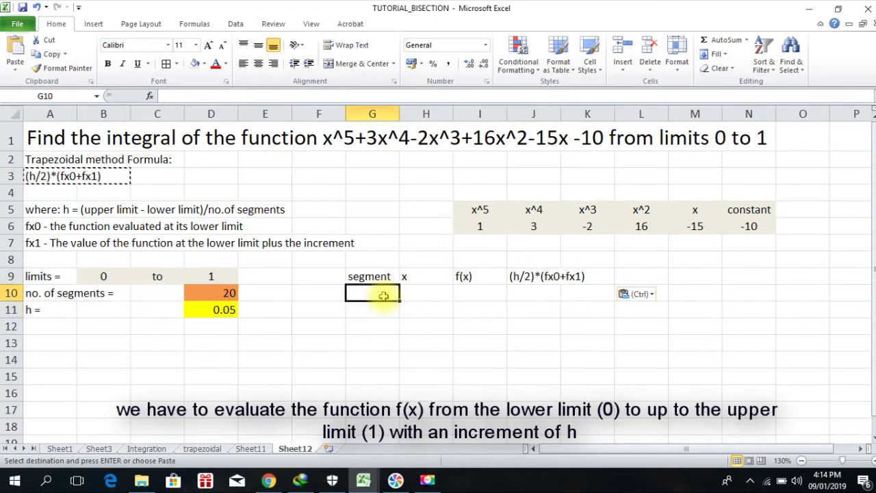
{"action": "key", "text": "Right"}
{"action": "type", "text": "0"}
{"action": "key", "text": "Return"}
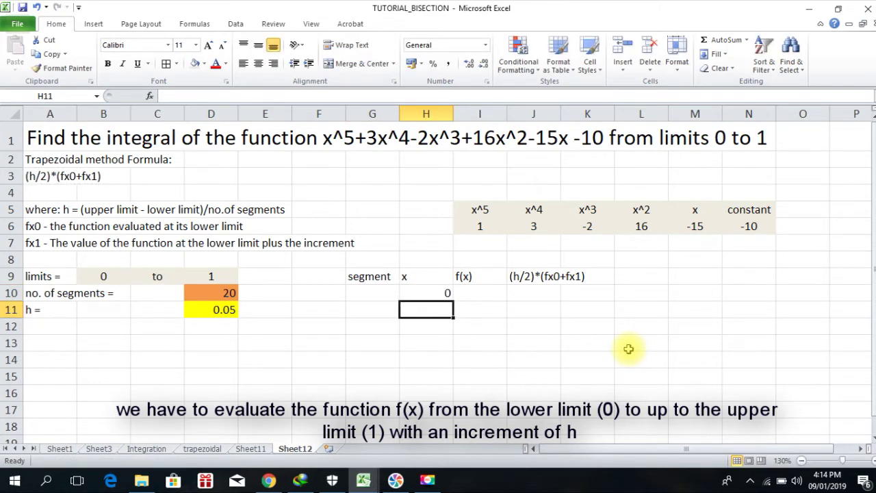
{"action": "left_click", "coordinate": [493, 295]}
- Begin I10's formula with the terms I6*H10^5+J6*H10^4+K6*H10^3
{"action": "type", "text": "="}
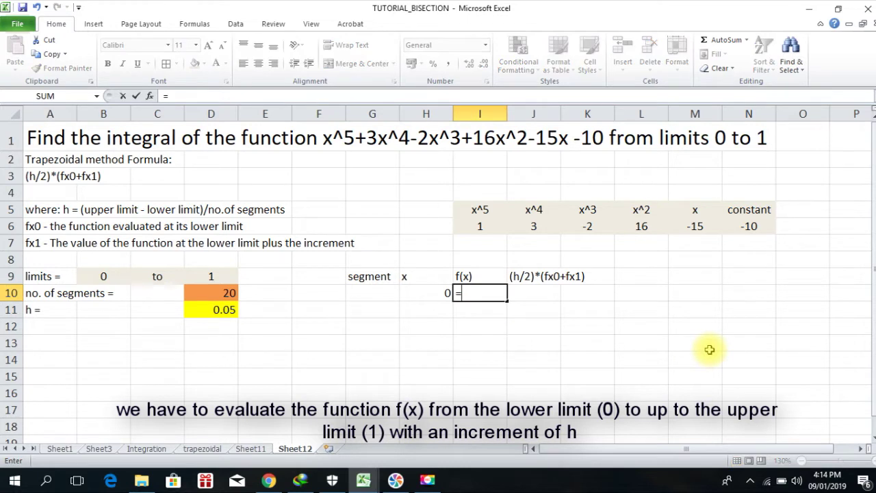
{"action": "type", "text": "("}
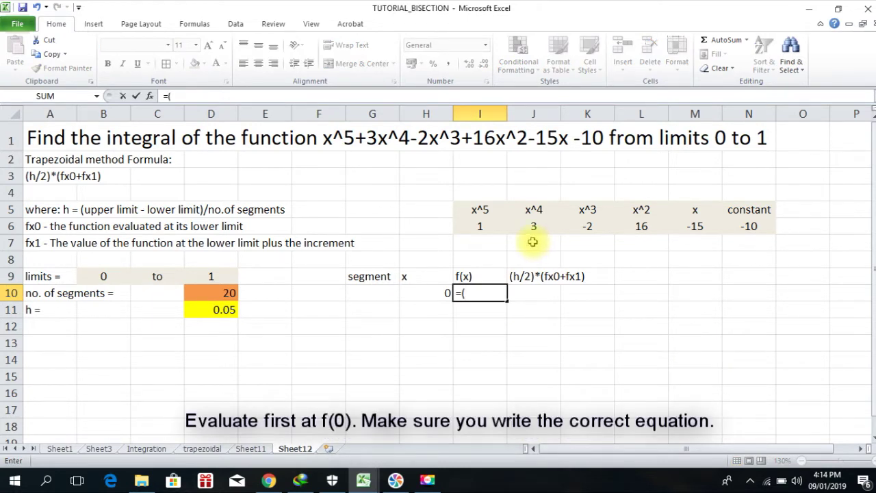
{"action": "left_click", "coordinate": [480, 226]}
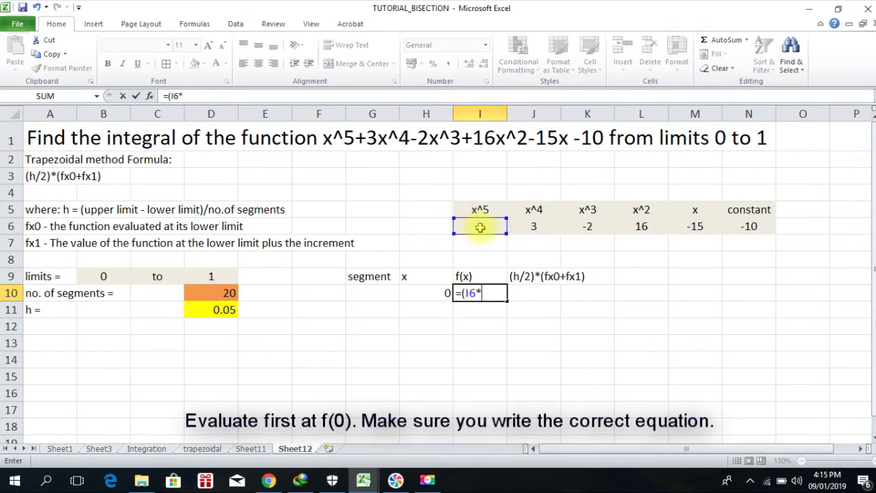
{"action": "left_click", "coordinate": [442, 293]}
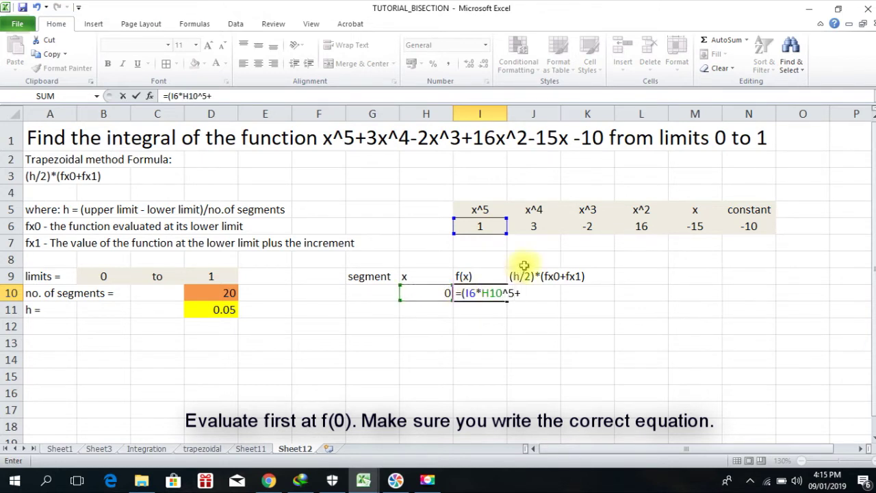
{"action": "left_click", "coordinate": [534, 226]}
{"action": "type", "text": "*"}
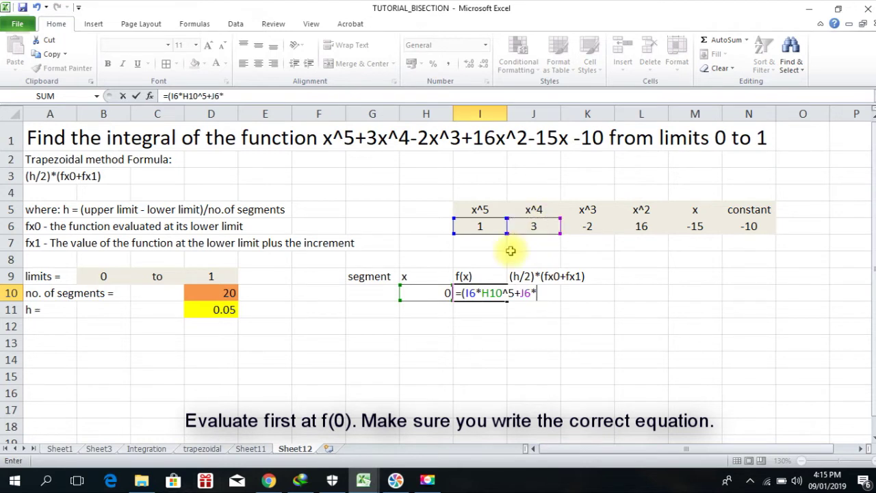
{"action": "left_click", "coordinate": [437, 294]}
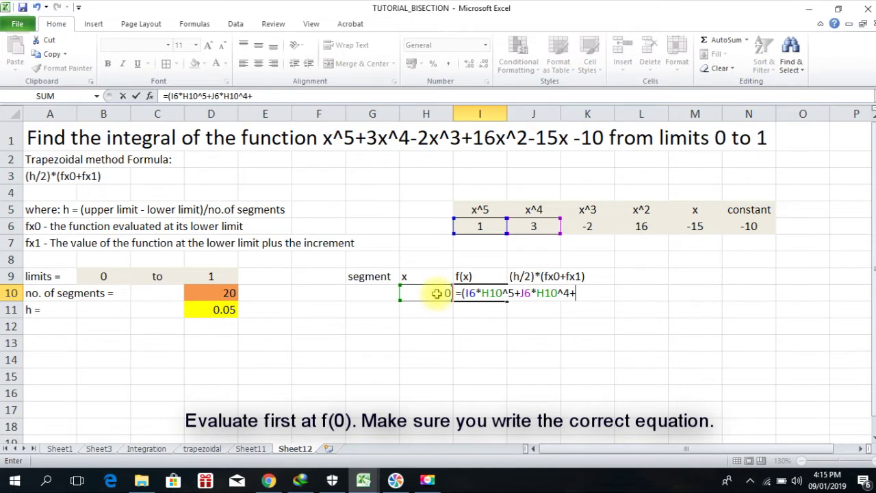
{"action": "left_click", "coordinate": [587, 226]}
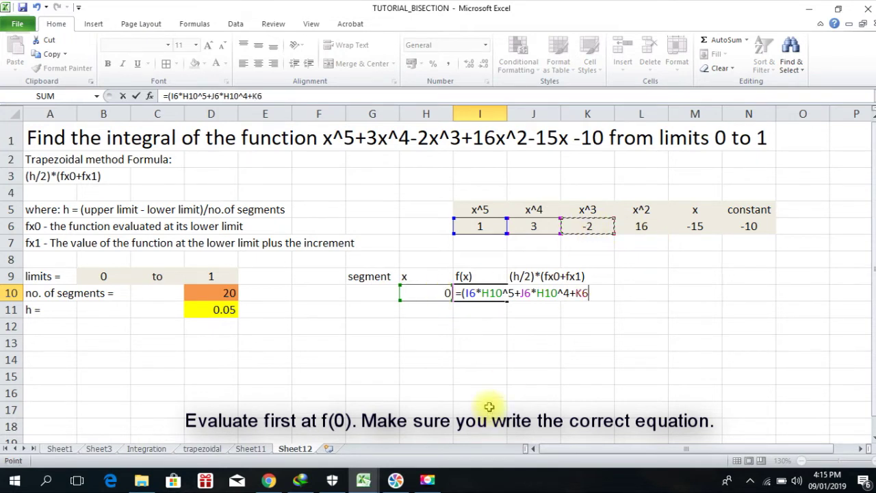
{"action": "type", "text": "*"}
{"action": "left_click", "coordinate": [442, 294]}
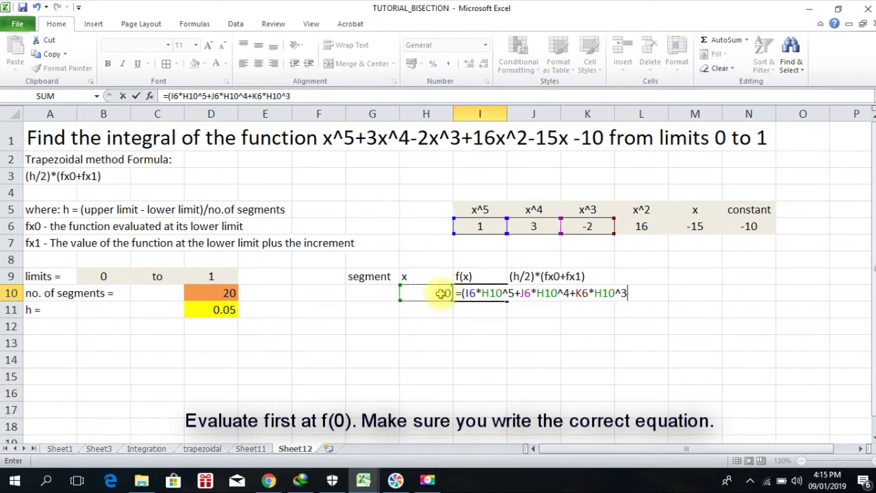
- Finish it with L6*H10^2+M6*H10+N6 so f(0) evaluates to -10
{"action": "left_click", "coordinate": [641, 228]}
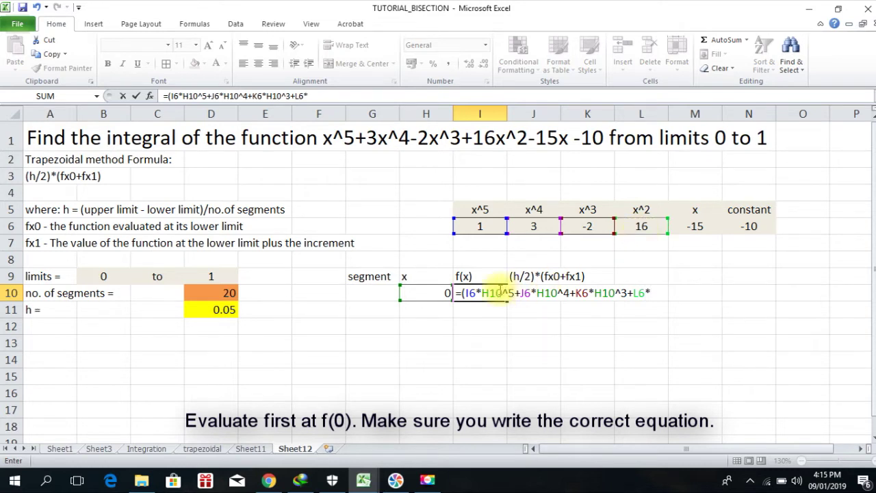
{"action": "left_click", "coordinate": [438, 295]}
{"action": "type", "text": "^2+"}
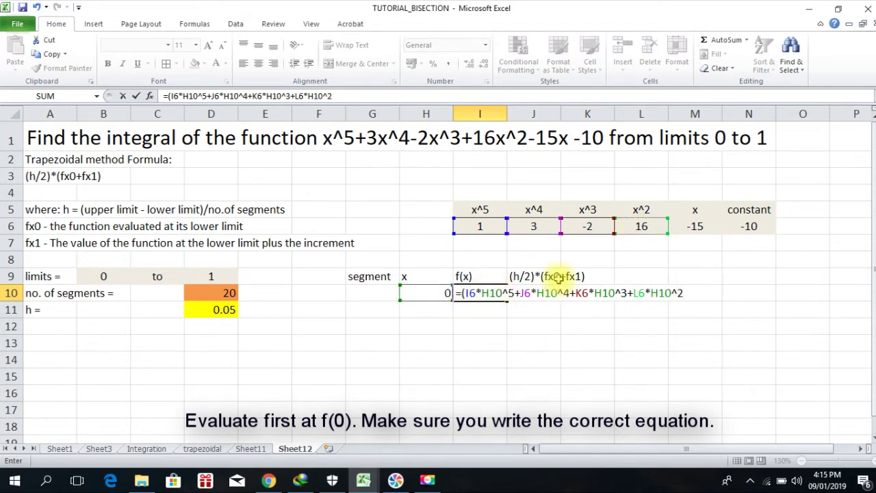
{"action": "left_click", "coordinate": [695, 226]}
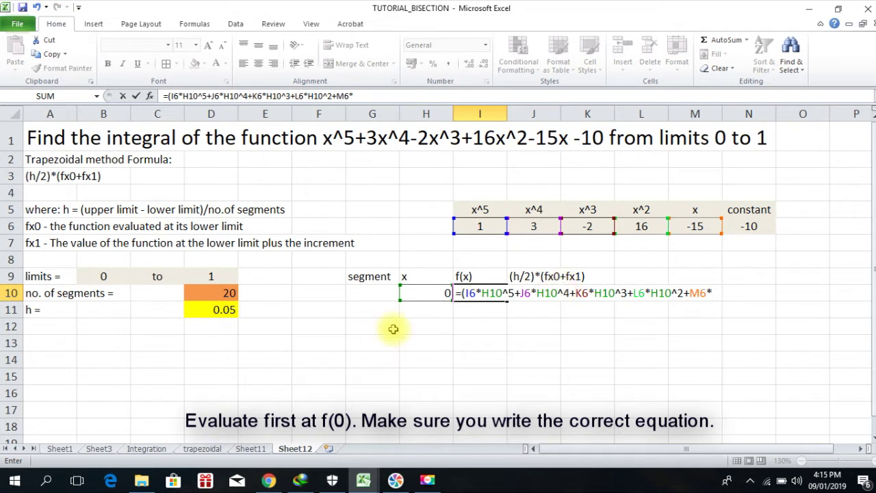
{"action": "left_click", "coordinate": [435, 295]}
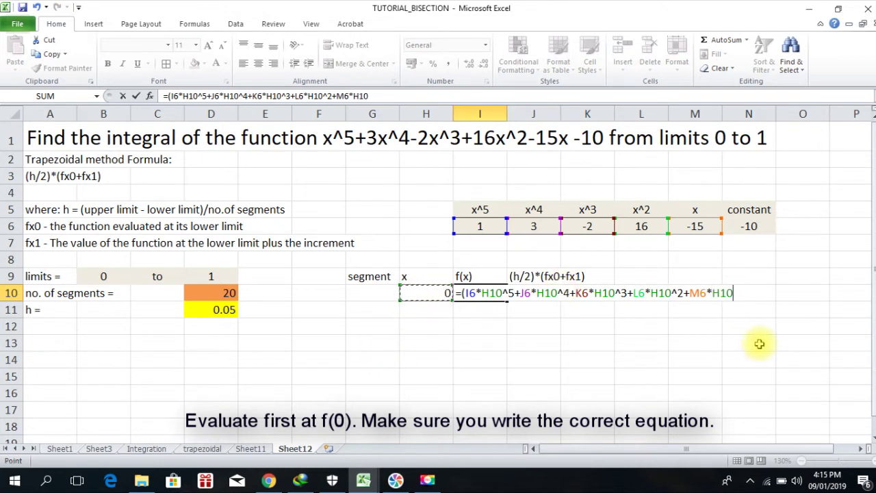
{"action": "left_click", "coordinate": [745, 231]}
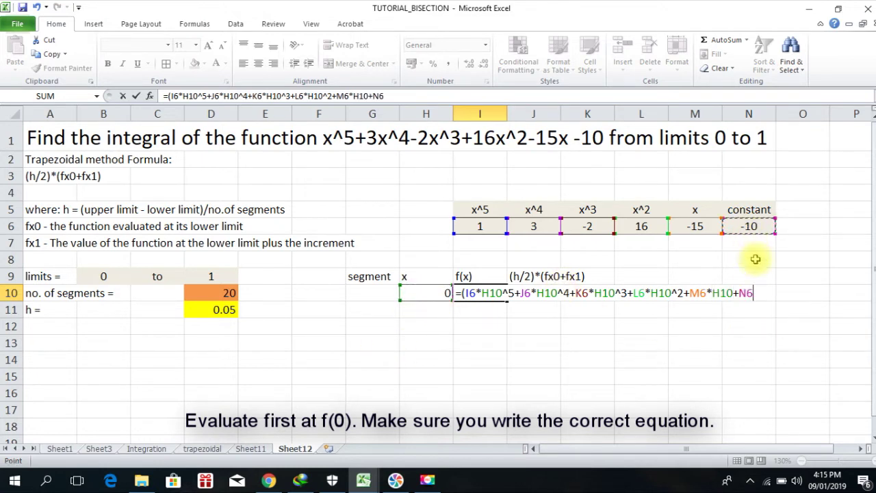
{"action": "type", "text": ")"}
{"action": "key", "text": "Return"}
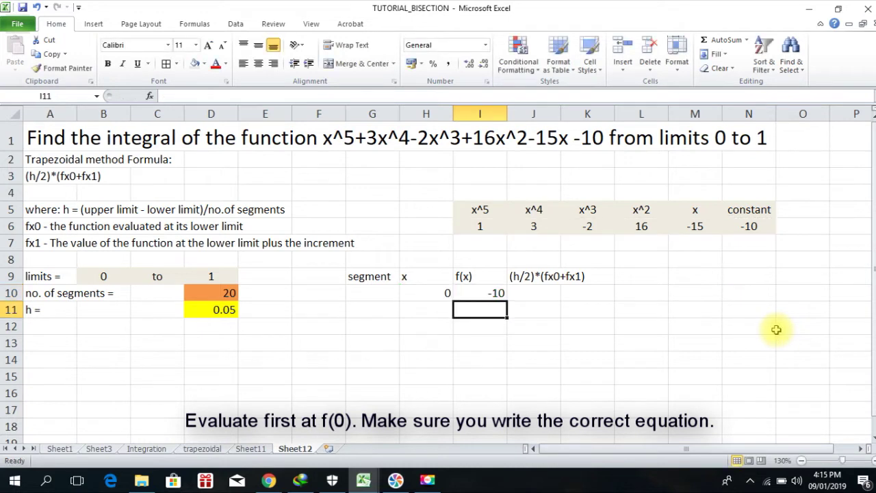
- Make I10's coefficient references absolute, $I$6 through $M$6, so the formula still returns -10
{"action": "left_click", "coordinate": [496, 293]}
{"action": "left_click", "coordinate": [173, 96]}
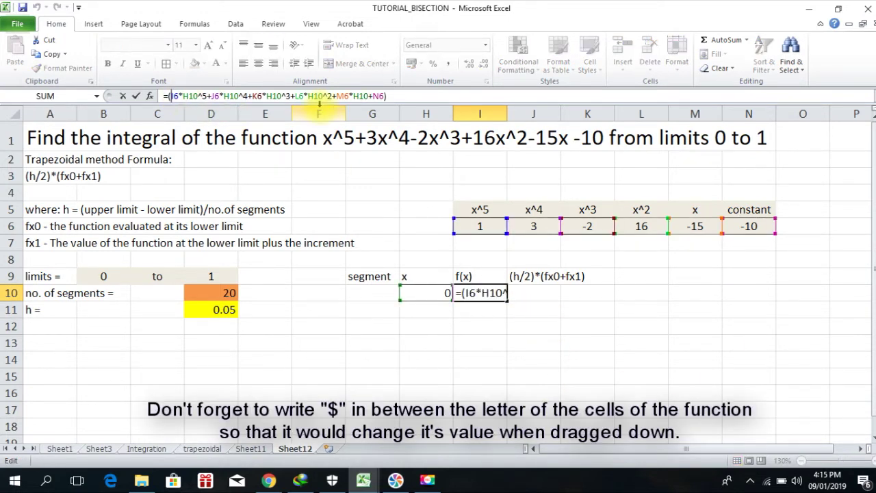
{"action": "type", "text": "$"}
{"action": "key", "text": "Right"}
{"action": "type", "text": "$"}
{"action": "key", "text": "Right"}
{"action": "key", "text": "Right"}
{"action": "key", "text": "Right"}
{"action": "key", "text": "Right"}
{"action": "key", "text": "Right"}
{"action": "key", "text": "Right"}
{"action": "type", "text": "$"}
{"action": "key", "text": "Right"}
{"action": "type", "text": "$"}
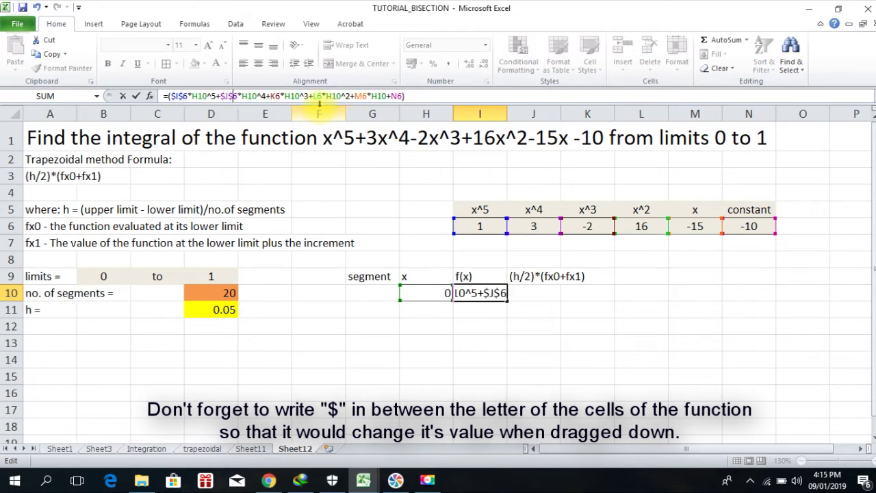
{"action": "key", "text": "Right"}
{"action": "key", "text": "Right"}
{"action": "key", "text": "Right"}
{"action": "key", "text": "Right"}
{"action": "key", "text": "Right"}
{"action": "key", "text": "Right"}
{"action": "key", "text": "Right"}
{"action": "type", "text": "$"}
{"action": "key", "text": "Right"}
{"action": "type", "text": "$"}
{"action": "key", "text": "Right"}
{"action": "key", "text": "Right"}
{"action": "key", "text": "Right"}
{"action": "key", "text": "Right"}
{"action": "key", "text": "Right"}
{"action": "key", "text": "Right"}
{"action": "key", "text": "Right"}
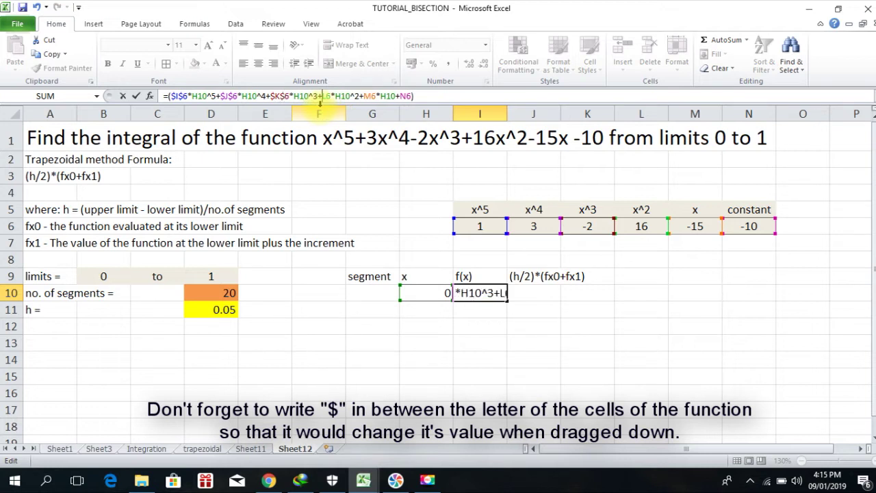
{"action": "type", "text": "$"}
{"action": "key", "text": "Right"}
{"action": "type", "text": "$"}
{"action": "key", "text": "Right"}
{"action": "key", "text": "Right"}
{"action": "key", "text": "Right"}
{"action": "key", "text": "Right"}
{"action": "key", "text": "Right"}
{"action": "type", "text": "$"}
{"action": "key", "text": "Right"}
{"action": "type", "text": "$"}
{"action": "key", "text": "Right"}
{"action": "key", "text": "Right"}
{"action": "key", "text": "Right"}
{"action": "key", "text": "Right"}
{"action": "key", "text": "Right"}
{"action": "type", "text": "$$"}
{"action": "key", "text": "Return"}
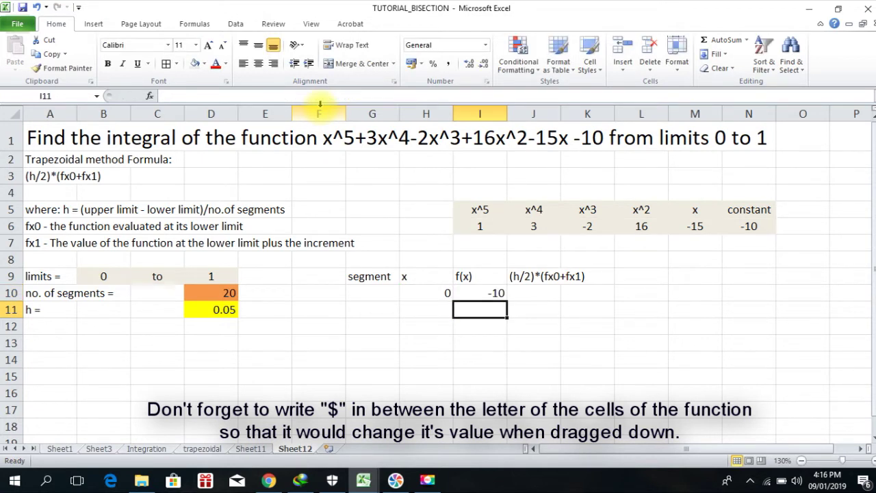
- Enter =(H10+$D$11) in H11 so the next x value shows 0.05
{"action": "left_click", "coordinate": [431, 295]}
{"action": "key", "text": "Down"}
{"action": "type", "text": "="}
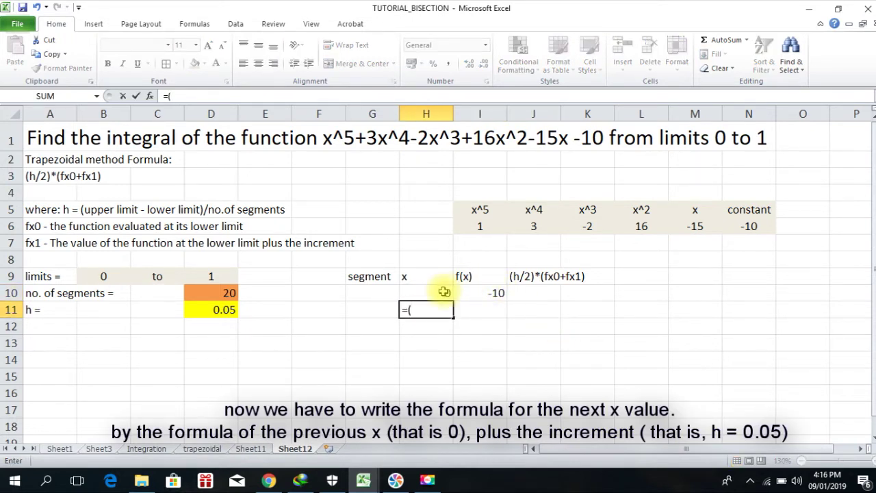
{"action": "left_click", "coordinate": [419, 293]}
{"action": "type", "text": "+"}
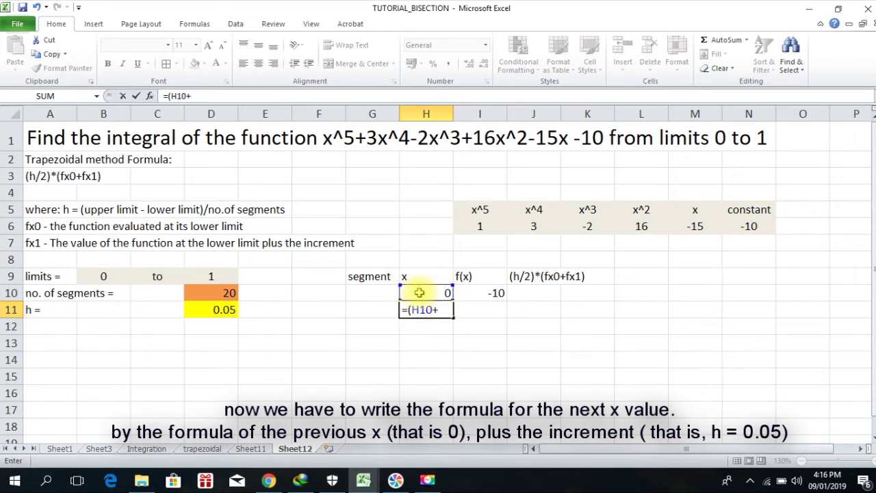
{"action": "left_click", "coordinate": [227, 312]}
{"action": "left_click", "coordinate": [193, 96]}
{"action": "type", "text": "$D$11"}
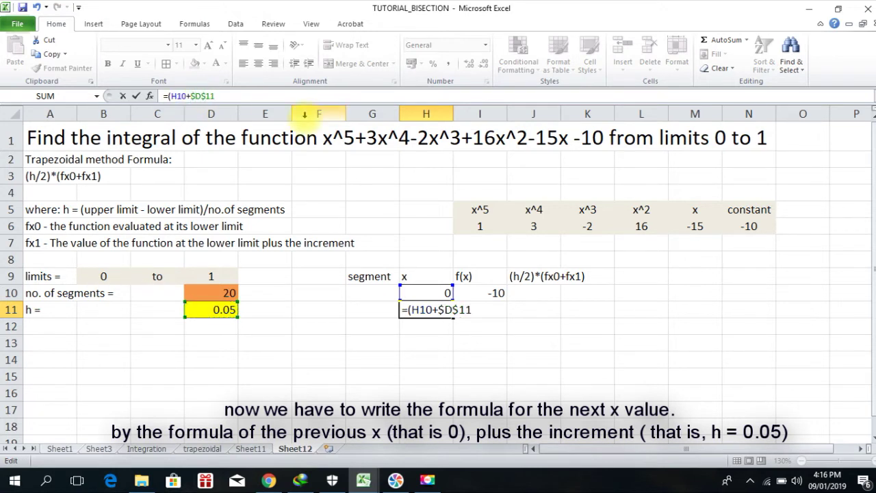
{"action": "key", "text": "Return"}
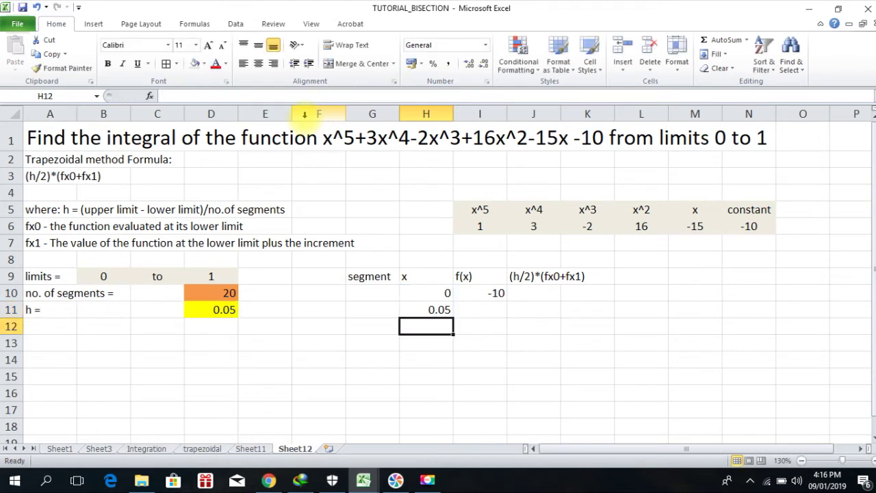
- Widen column I and copy the f(x) formula down to I11, giving -10.7102309
{"action": "left_click_drag", "start_coordinate": [507, 114], "coordinate": [528, 114]}
{"action": "left_click", "coordinate": [513, 293]}
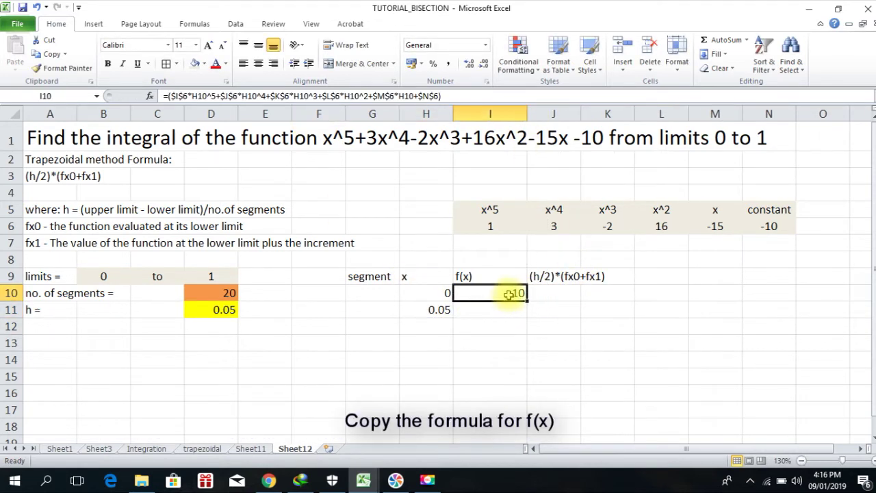
{"action": "left_click_drag", "start_coordinate": [527, 300], "coordinate": [528, 312]}
{"action": "left_click", "coordinate": [599, 329]}
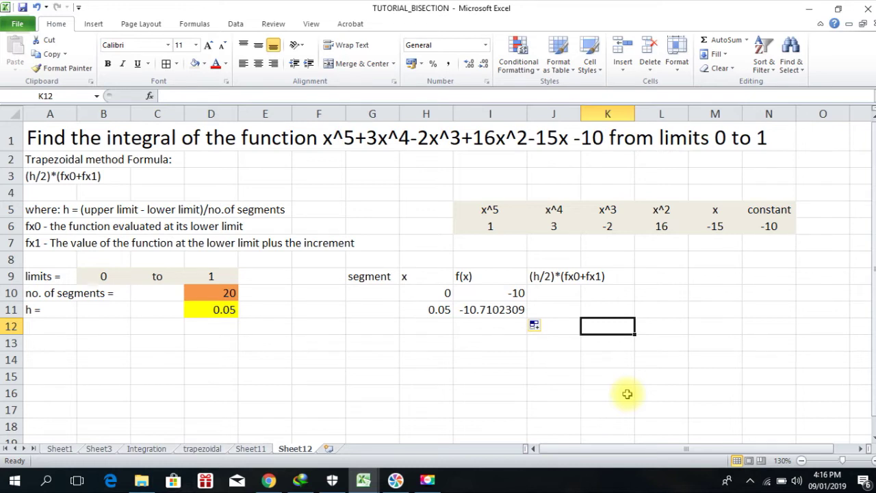
- Enter segment number 1 in G11 and begin a formula in J11
{"action": "left_click", "coordinate": [371, 296]}
{"action": "key", "text": "Down"}
{"action": "type", "text": "1"}
{"action": "key", "text": "Return"}
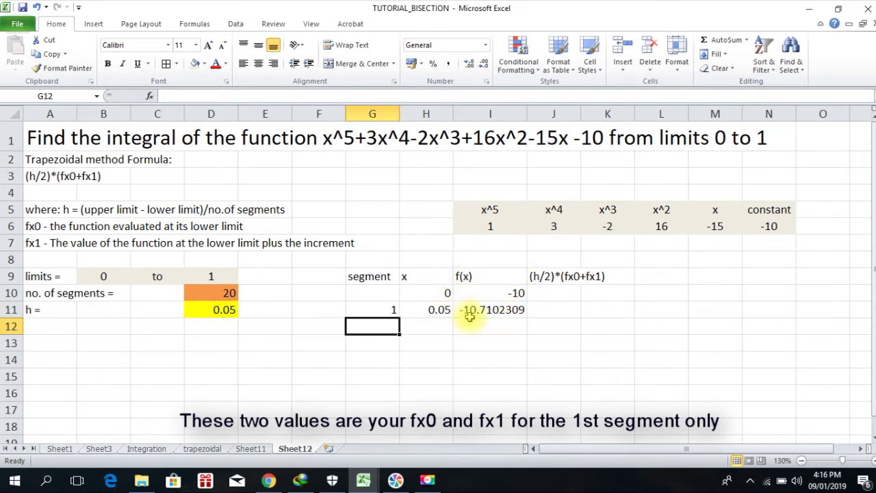
{"action": "left_click", "coordinate": [566, 309]}
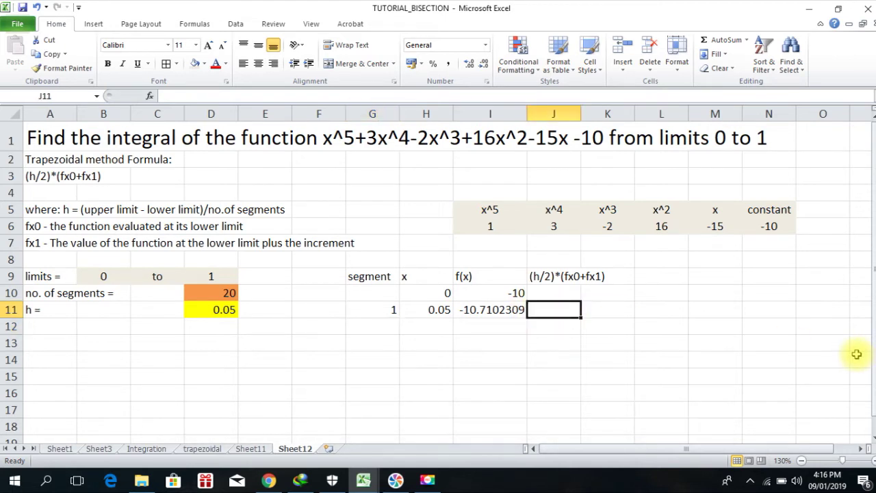
{"action": "type", "text": "=("}
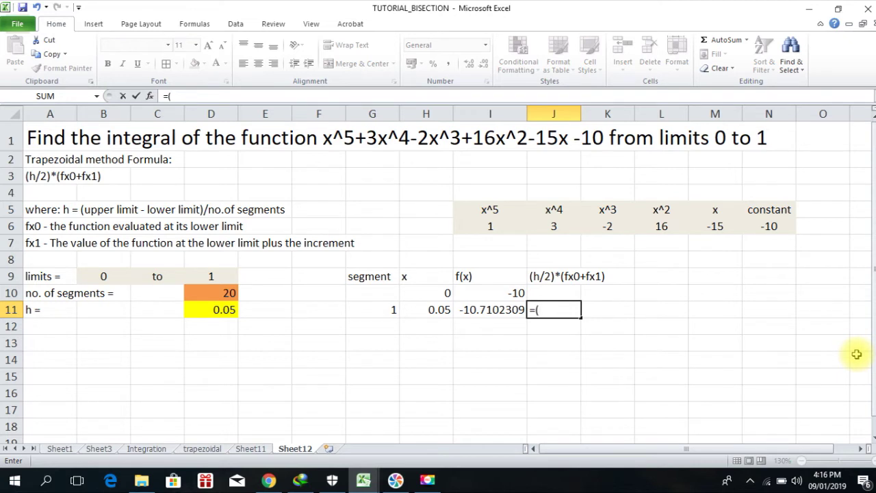
- Start J11's trapezoid formula with the half-step term (D11/2)
{"action": "left_click", "coordinate": [436, 309]}
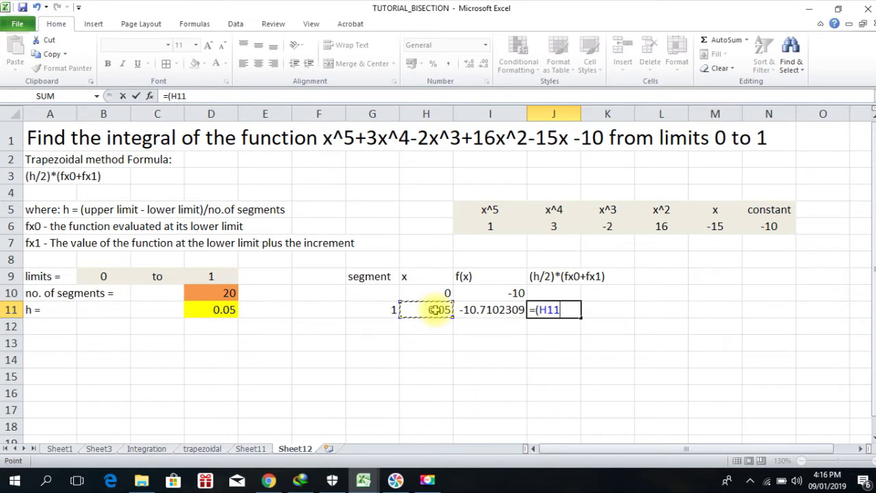
{"action": "key", "text": "BackSpace"}
{"action": "key", "text": "BackSpace"}
{"action": "key", "text": "BackSpace"}
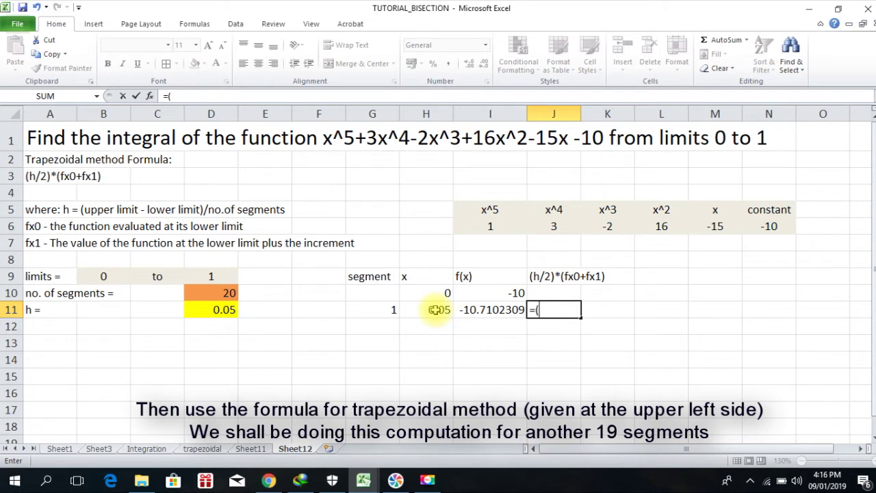
{"action": "left_click", "coordinate": [228, 312]}
{"action": "type", "text": "/2"}
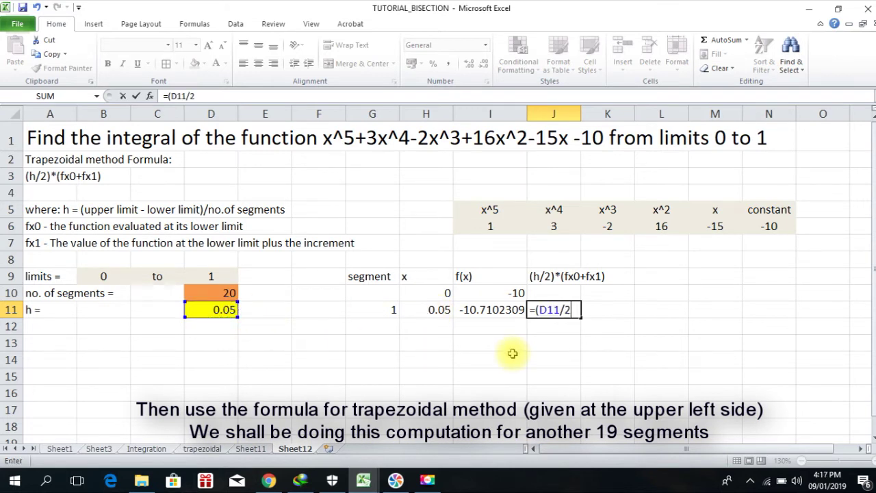
{"action": "left_click", "coordinate": [190, 96]}
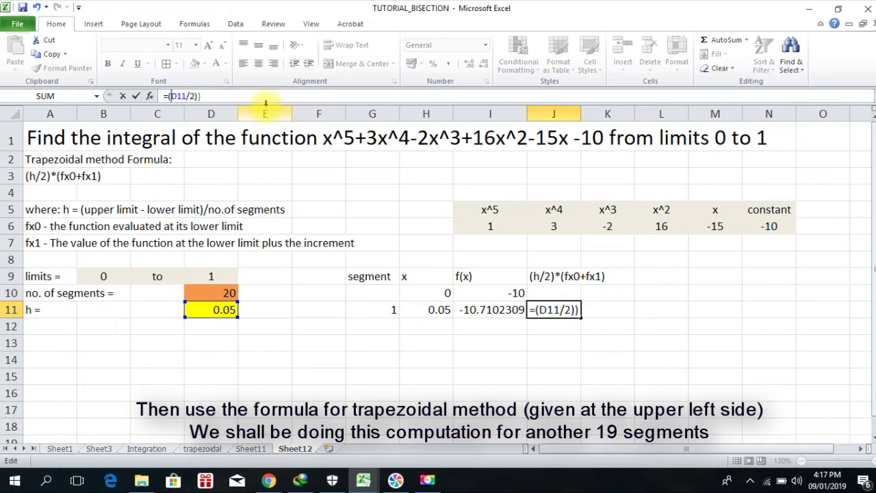
{"action": "type", "text": "("}
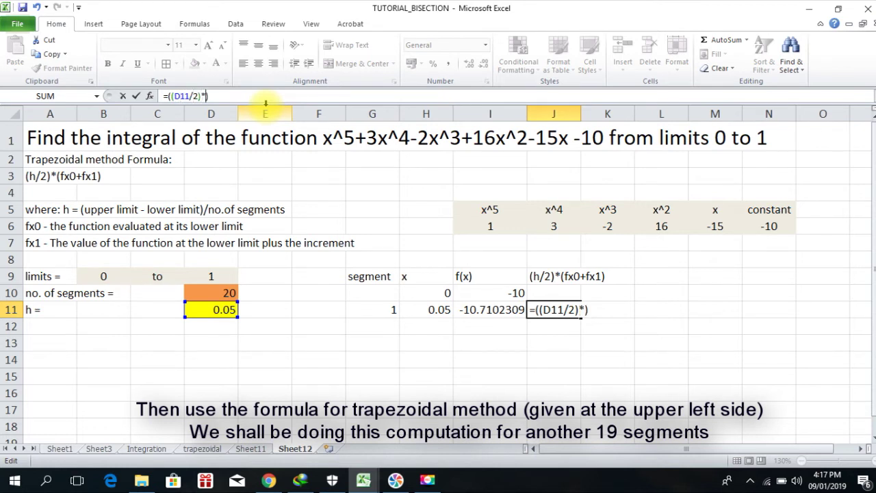
- Multiply by (I10+I11) and anchor the D11 reference, giving -0.51776
{"action": "left_click", "coordinate": [513, 293]}
{"action": "type", "text": "+"}
{"action": "left_click", "coordinate": [506, 310]}
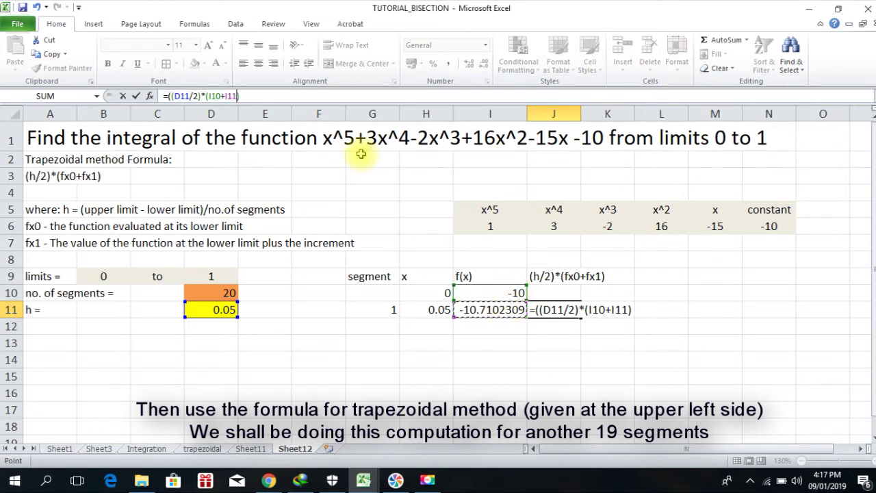
{"action": "type", "text": ")"}
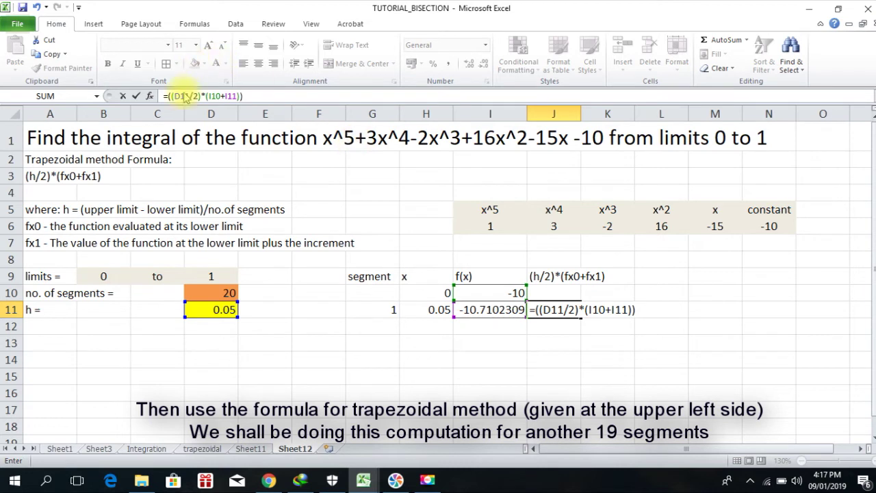
{"action": "left_click", "coordinate": [192, 97]}
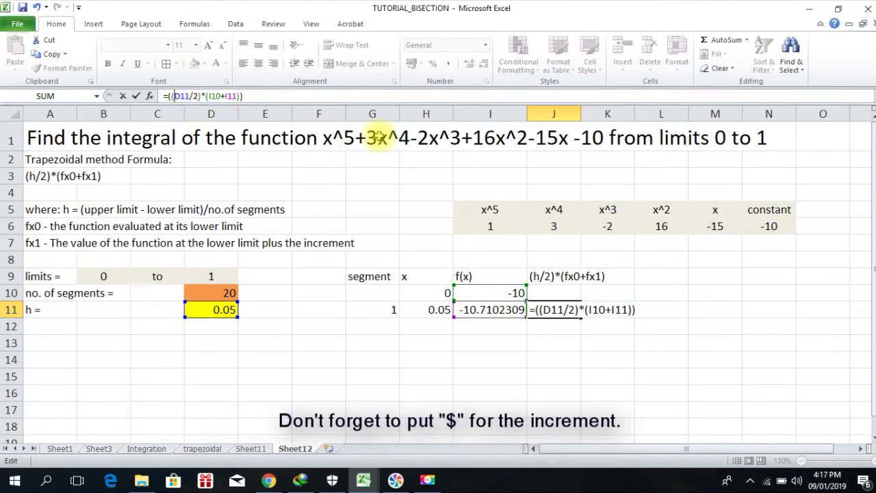
{"action": "type", "text": "$D"}
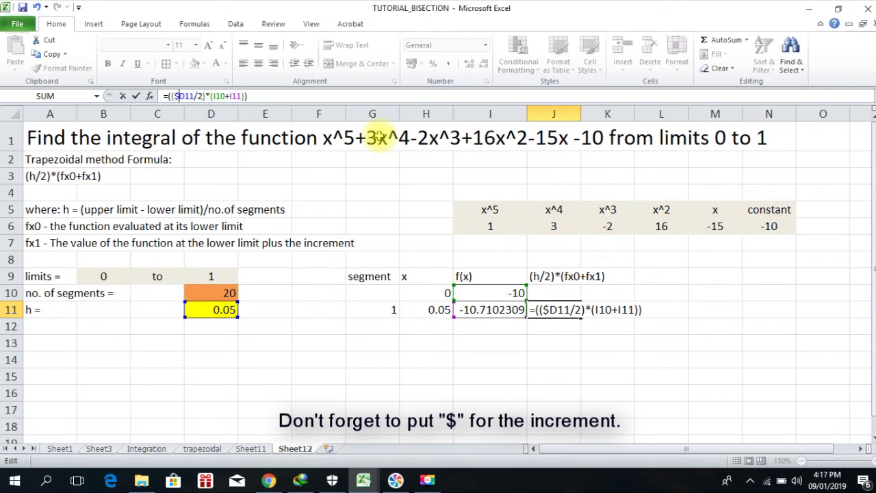
{"action": "type", "text": "$"}
{"action": "key", "text": "Return"}
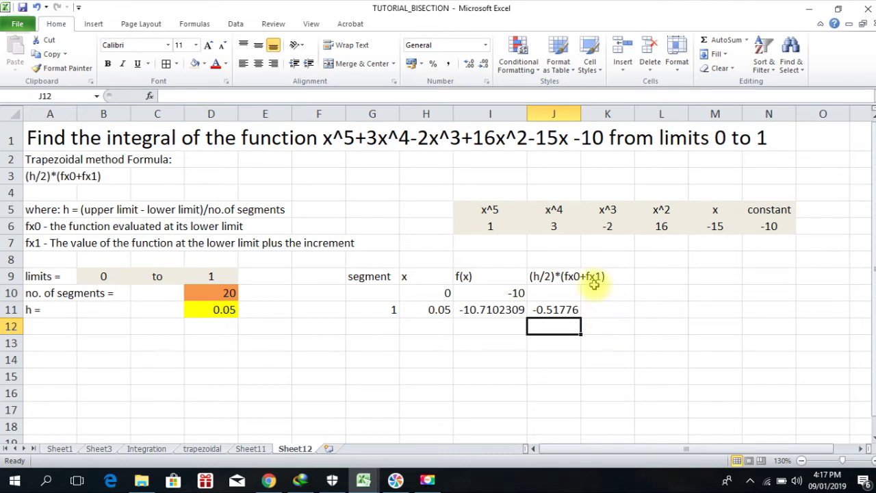
- Enter =G11 in G12 to continue the segment numbering
{"action": "left_click", "coordinate": [372, 327]}
{"action": "type", "text": "="}
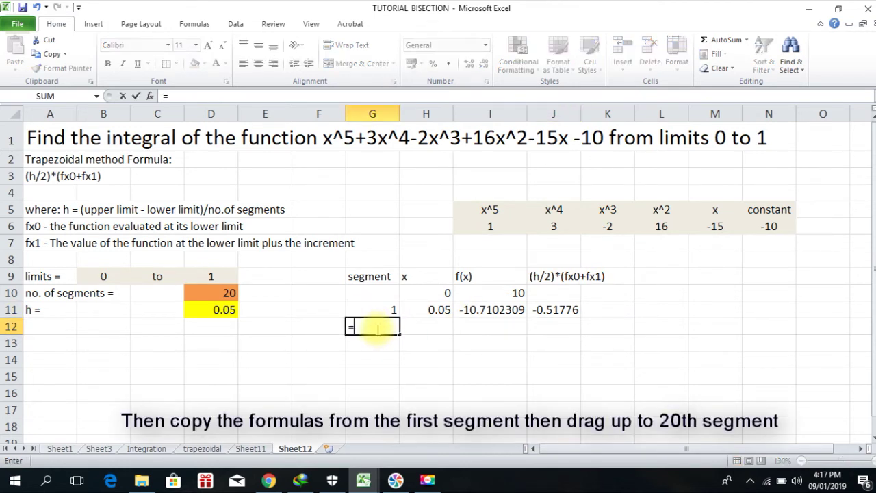
{"action": "type", "text": "g11"}
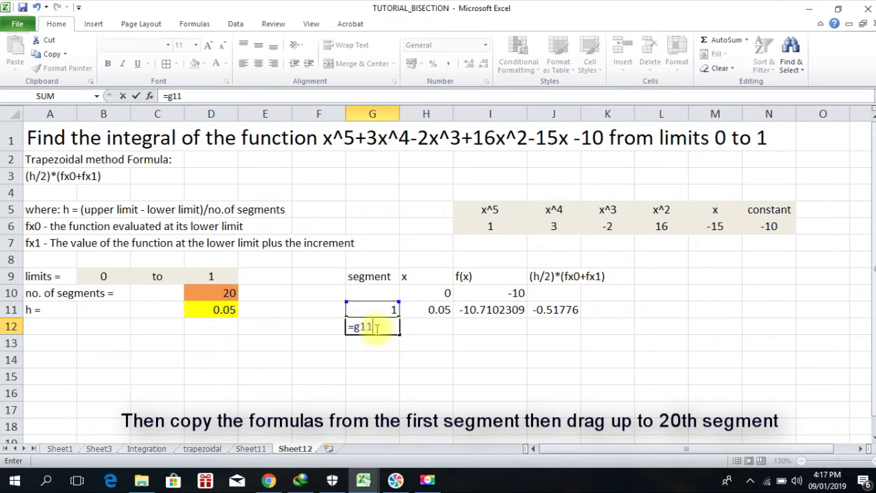
{"action": "key", "text": "Return"}
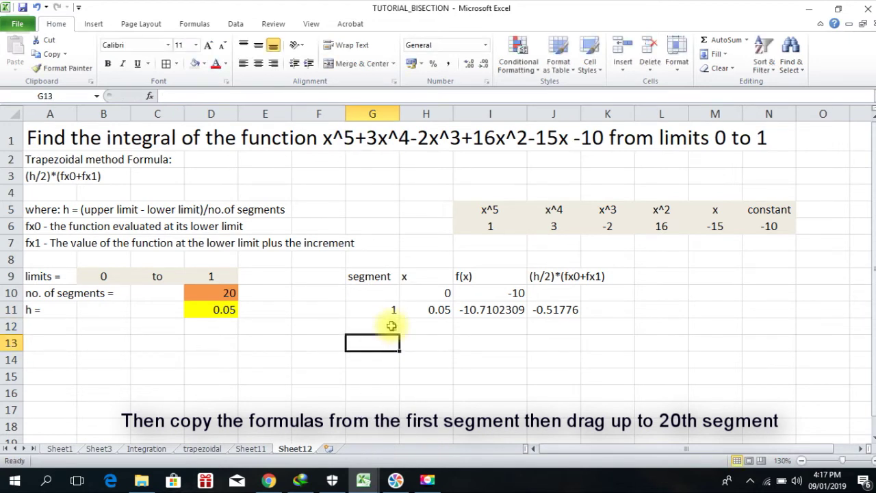
- Fill the segment, x, f(x) and trapezoid formulas down to segment 20 in row 30
{"action": "left_click", "coordinate": [431, 310]}
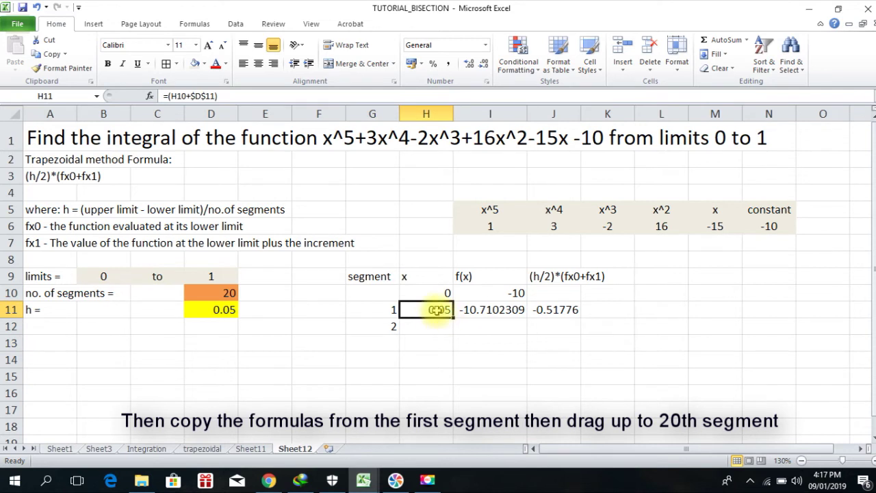
{"action": "mouse_move", "coordinate": [430, 310]}
{"action": "left_mouse_down"}
{"action": "mouse_move", "coordinate": [558, 311]}
{"action": "mouse_move", "coordinate": [635, 335]}
{"action": "left_mouse_up"}
{"action": "left_click", "coordinate": [640, 346]}
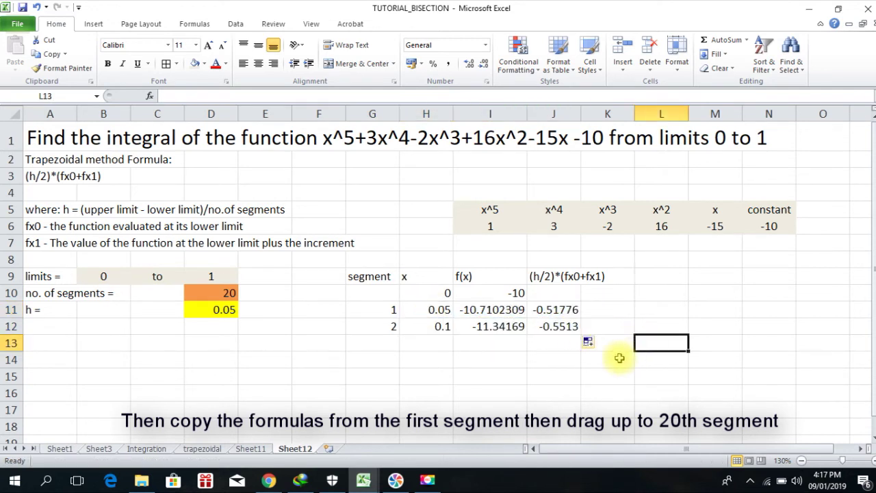
{"action": "scroll", "coordinate": [487, 273], "scroll_direction": "down", "scroll_amount": 2}
{"action": "mouse_move", "coordinate": [370, 213]}
{"action": "left_mouse_down"}
{"action": "mouse_move", "coordinate": [586, 222]}
{"action": "mouse_move", "coordinate": [571, 429]}
{"action": "left_mouse_up"}
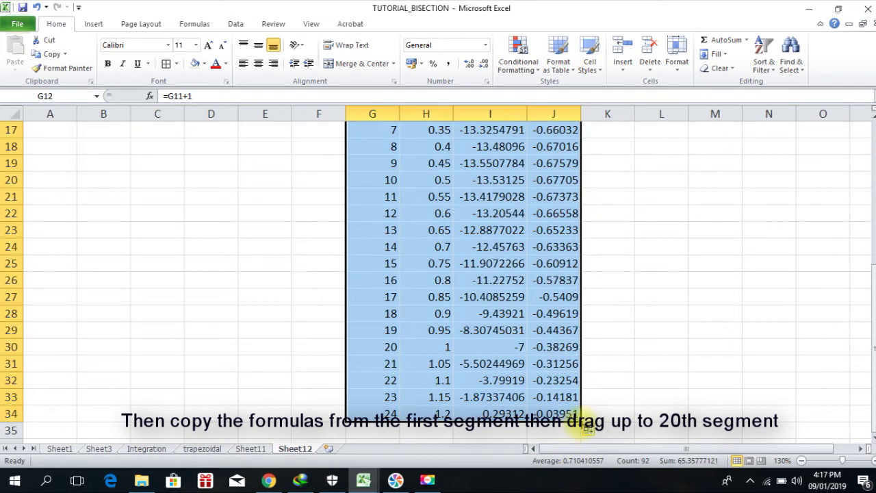
{"action": "left_click_drag", "start_coordinate": [586, 428], "coordinate": [589, 355]}
{"action": "left_click", "coordinate": [602, 364]}
{"action": "scroll", "coordinate": [655, 338], "scroll_direction": "up", "scroll_amount": 4}
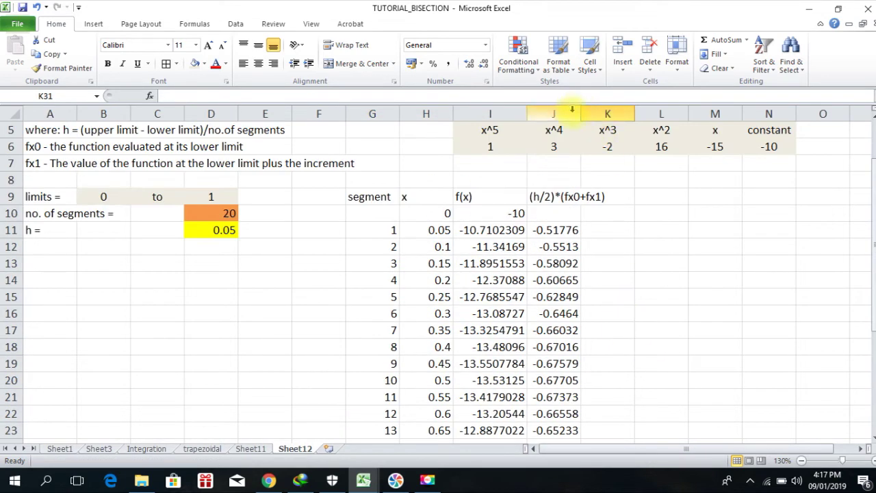
- Widen the trapezoid, f(x) and x columns
{"action": "left_click_drag", "start_coordinate": [580, 114], "coordinate": [641, 117]}
{"action": "left_click_drag", "start_coordinate": [527, 114], "coordinate": [599, 114]}
{"action": "left_click_drag", "start_coordinate": [454, 114], "coordinate": [490, 114]}
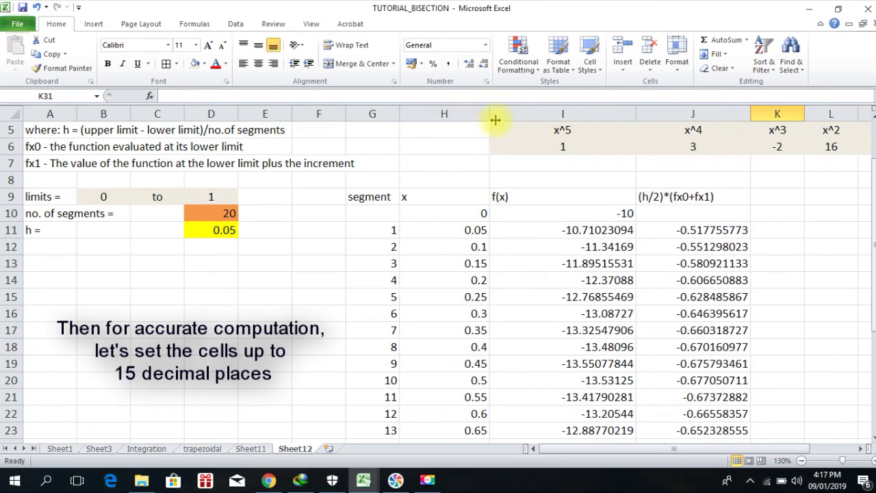
- Format the table range G9:J30 as Number with 15 decimal places
{"action": "left_click", "coordinate": [372, 114]}
{"action": "mouse_move", "coordinate": [414, 113]}
{"action": "left_mouse_down"}
{"action": "mouse_move", "coordinate": [787, 116]}
{"action": "mouse_move", "coordinate": [777, 123]}
{"action": "left_mouse_up"}
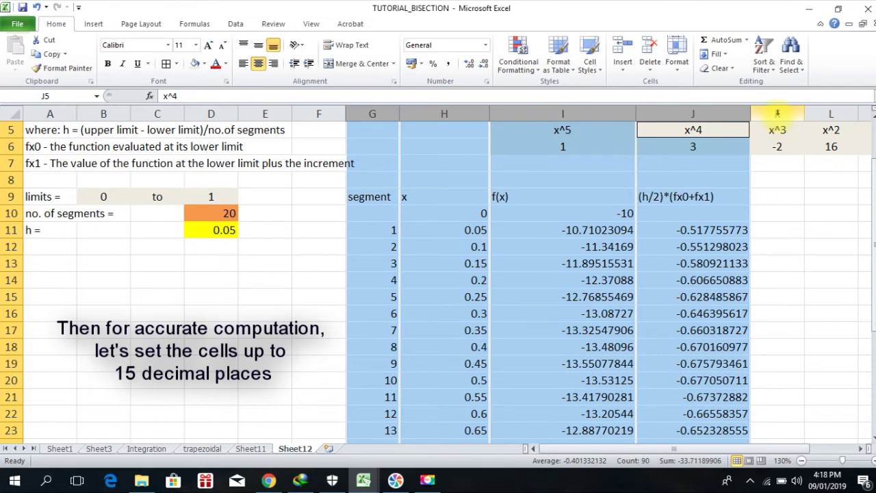
{"action": "right_click", "coordinate": [598, 258]}
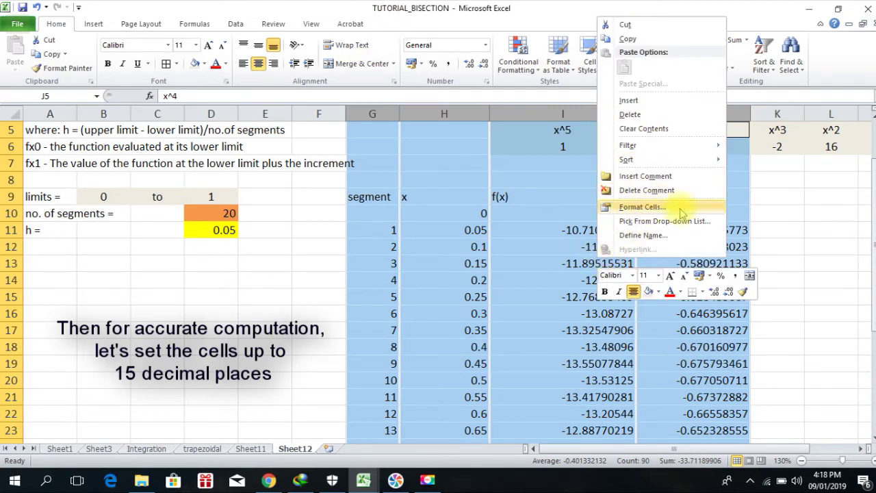
{"action": "left_click", "coordinate": [470, 226]}
{"action": "left_click", "coordinate": [470, 280]}
{"action": "mouse_move", "coordinate": [368, 197]}
{"action": "left_mouse_down"}
{"action": "mouse_move", "coordinate": [724, 419]}
{"action": "mouse_move", "coordinate": [724, 380]}
{"action": "left_mouse_up"}
{"action": "right_click", "coordinate": [485, 208]}
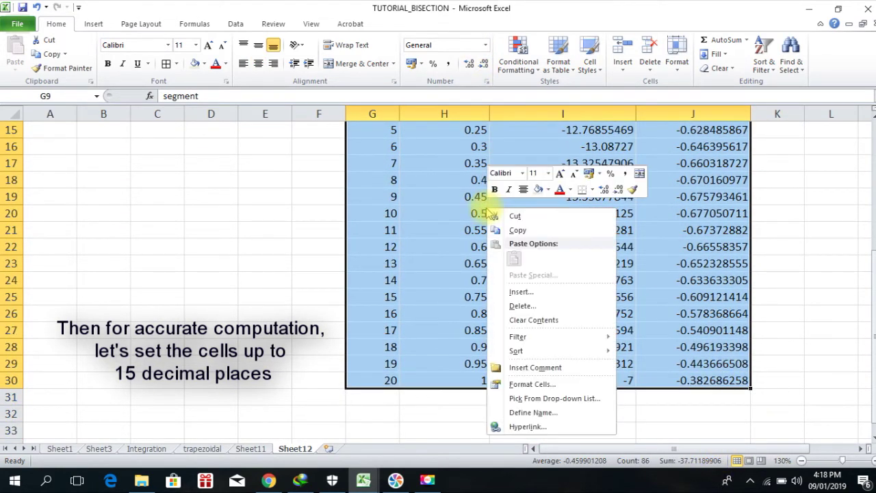
{"action": "left_click", "coordinate": [547, 385]}
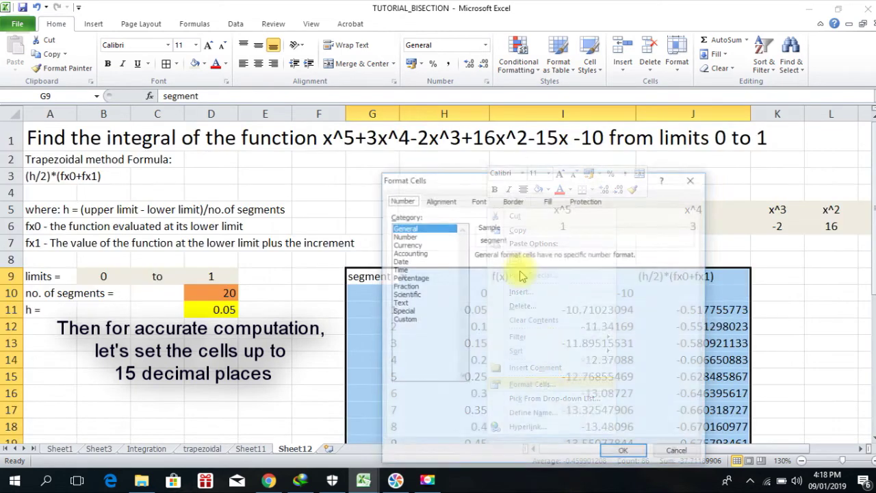
{"action": "left_click", "coordinate": [414, 235]}
{"action": "double_click", "coordinate": [537, 256]}
{"action": "type", "text": "15"}
{"action": "key", "text": "Return"}
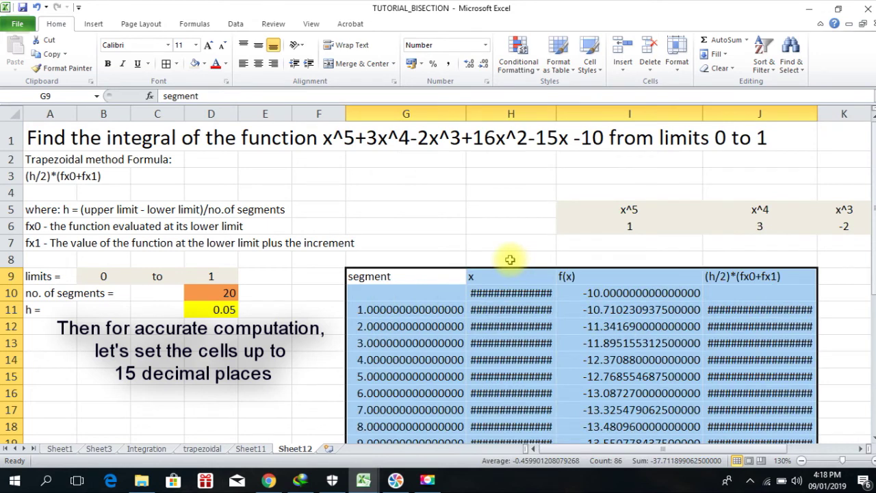
- Widen the x and trapezoid columns so their 15-decimal values display fully
{"action": "scroll", "coordinate": [510, 259], "scroll_direction": "down", "scroll_amount": 2}
{"action": "left_click", "coordinate": [544, 213]}
{"action": "left_click_drag", "start_coordinate": [559, 110], "coordinate": [610, 108]}
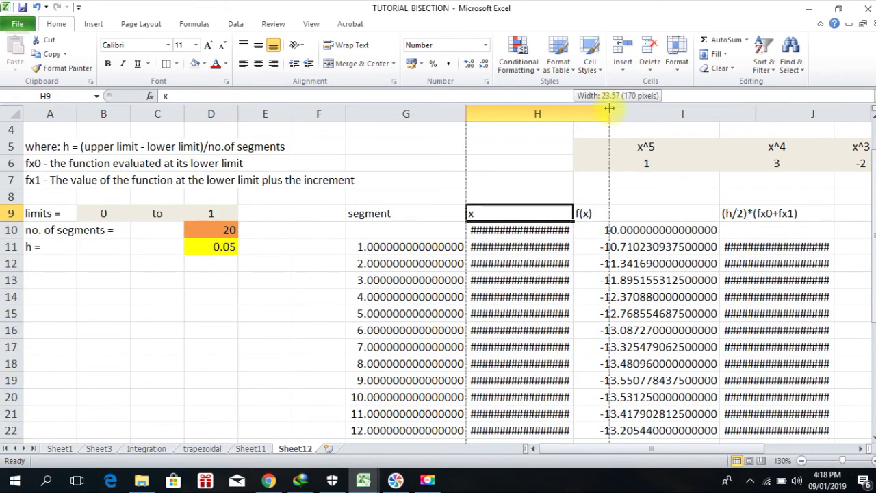
{"action": "left_click_drag", "start_coordinate": [657, 449], "coordinate": [746, 447]}
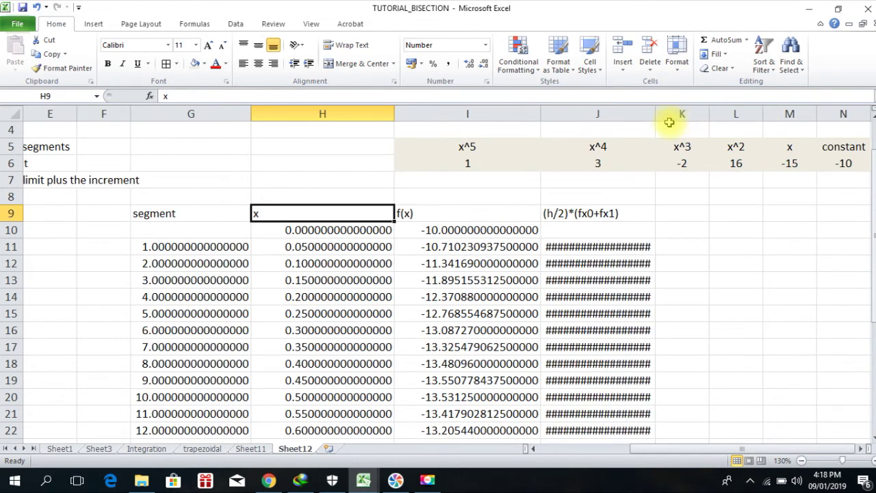
{"action": "left_click_drag", "start_coordinate": [655, 114], "coordinate": [714, 114]}
{"action": "scroll", "coordinate": [502, 261], "scroll_direction": "down", "scroll_amount": 1}
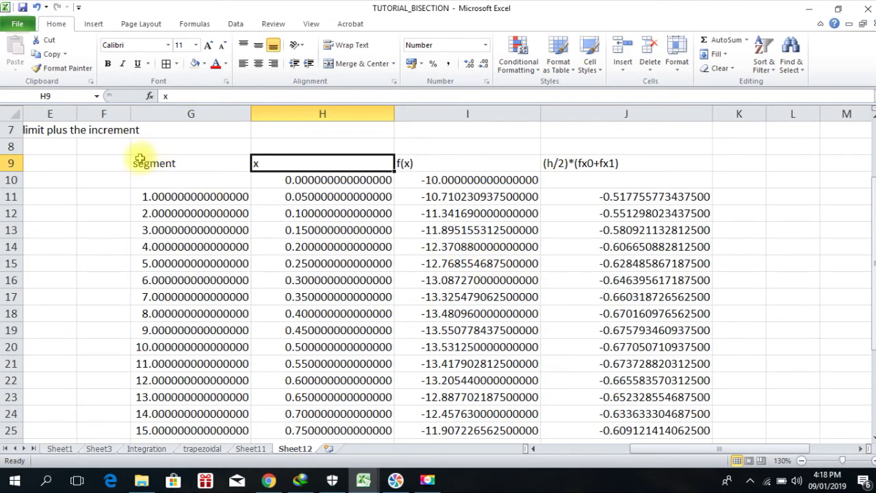
- Centre the table's header labels in G9:J9
{"action": "left_click_drag", "start_coordinate": [140, 159], "coordinate": [612, 163]}
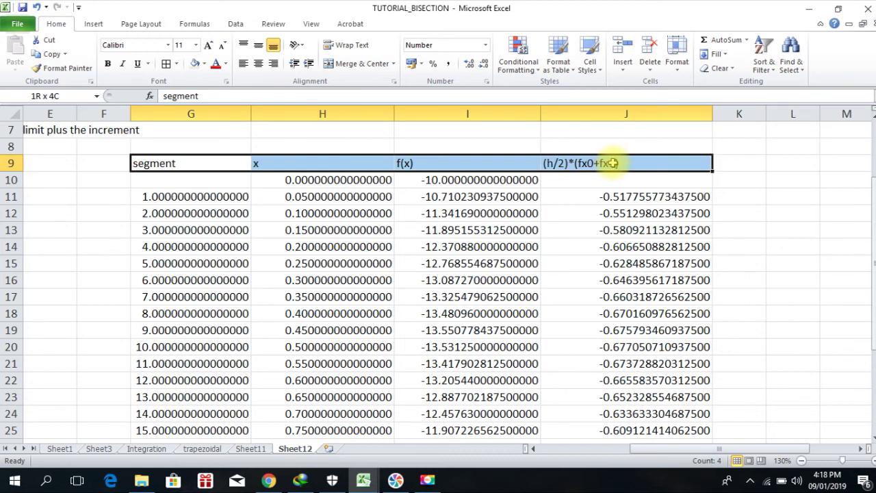
{"action": "left_click", "coordinate": [263, 65]}
{"action": "left_click", "coordinate": [448, 331]}
{"action": "scroll", "coordinate": [244, 231], "scroll_direction": "down", "scroll_amount": 2}
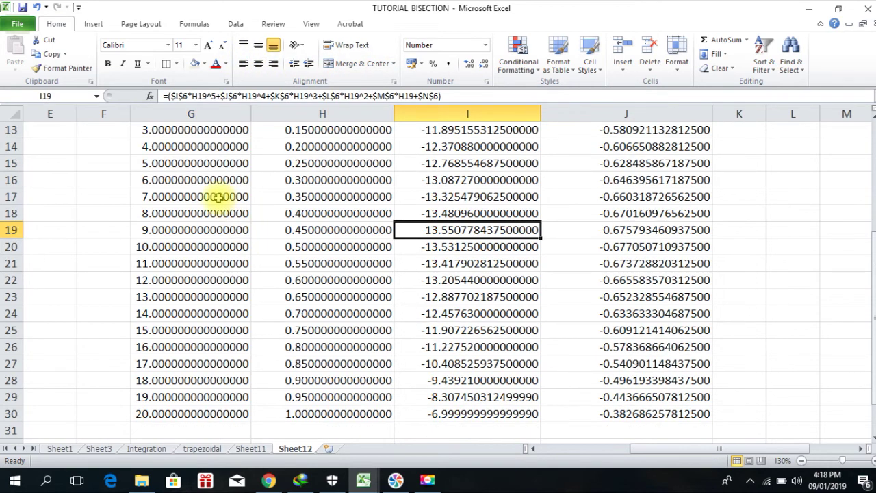
{"action": "scroll", "coordinate": [434, 233], "scroll_direction": "down", "scroll_amount": 3}
{"action": "left_click", "coordinate": [502, 279]}
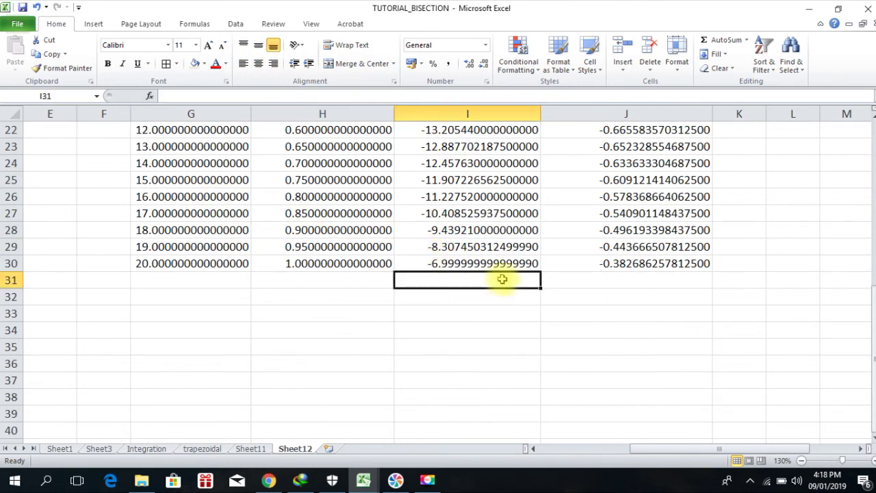
- Label I31 'Answer =' and AutoSum the 20 trapezoid values in J11:J30 into J31
{"action": "type", "text": "Answer ="}
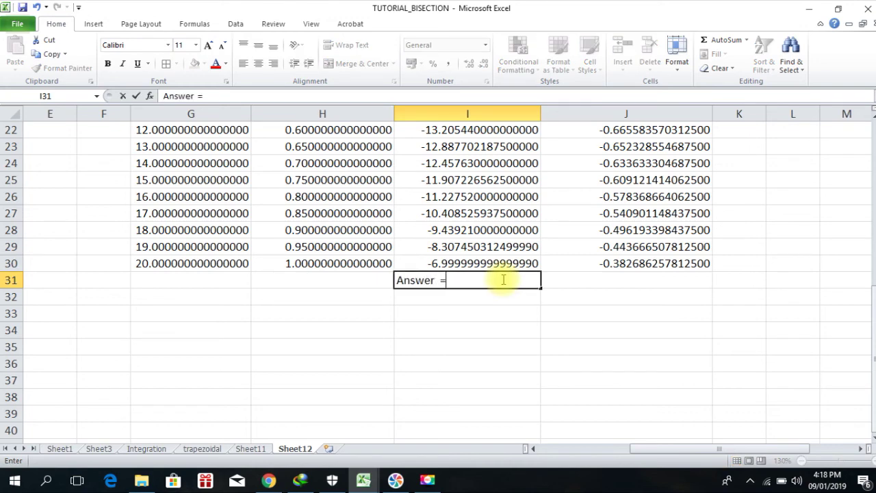
{"action": "key", "text": "Return"}
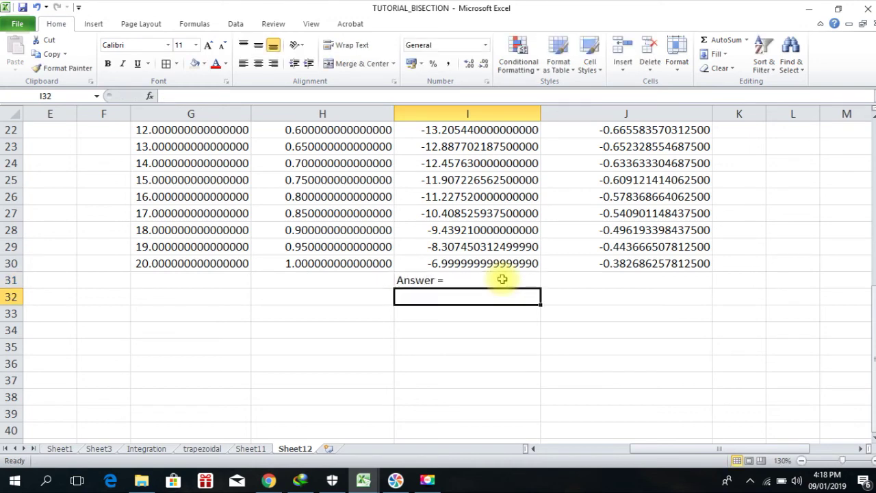
{"action": "scroll", "coordinate": [504, 279], "scroll_direction": "up", "scroll_amount": 4}
{"action": "scroll", "coordinate": [558, 198], "scroll_direction": "up", "scroll_amount": 1}
{"action": "mouse_move", "coordinate": [561, 202]}
{"action": "left_mouse_down"}
{"action": "mouse_move", "coordinate": [656, 457]}
{"action": "mouse_move", "coordinate": [653, 398]}
{"action": "left_mouse_up"}
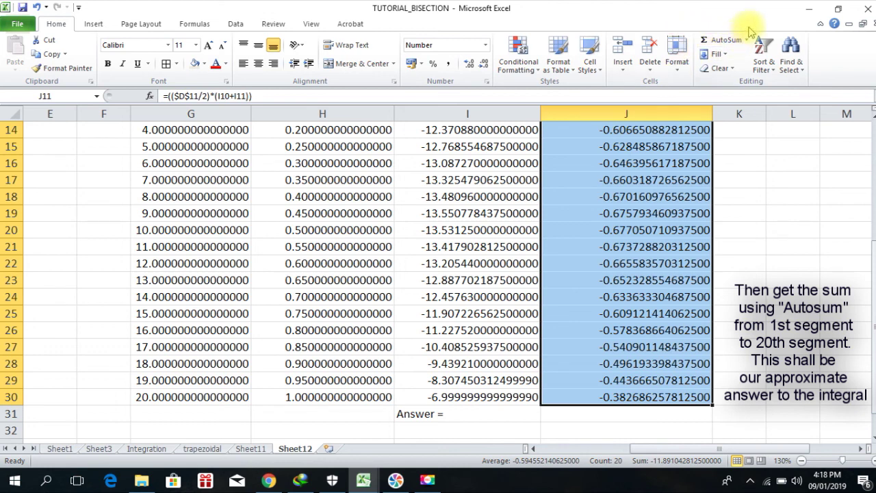
{"action": "left_click", "coordinate": [722, 41]}
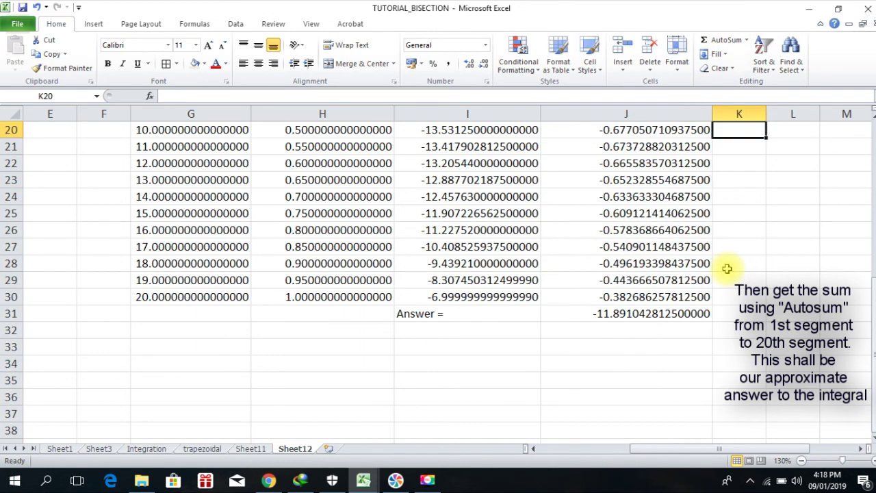
- Shade the J31 total of -11.891042812500000 with yellow fill
{"action": "left_click", "coordinate": [631, 326]}
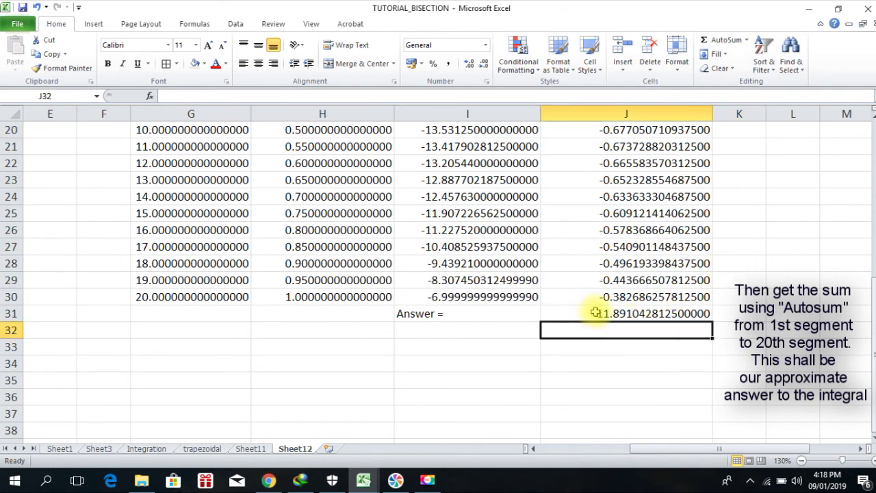
{"action": "left_click", "coordinate": [597, 311]}
{"action": "left_click", "coordinate": [204, 63]}
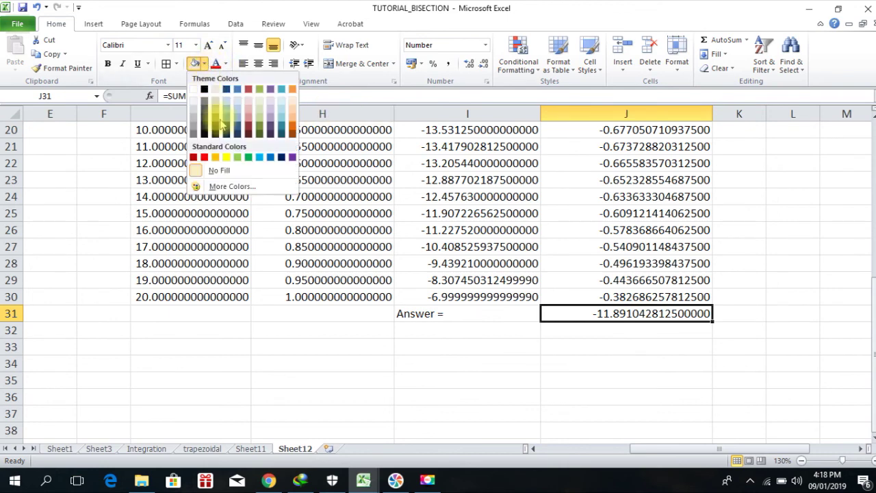
{"action": "left_click", "coordinate": [229, 158]}
{"action": "left_click", "coordinate": [469, 362]}
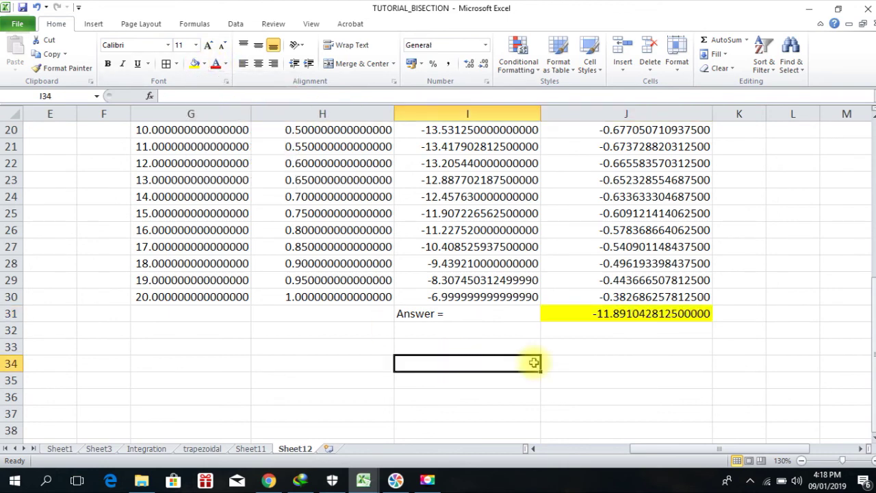
{"action": "scroll", "coordinate": [414, 315], "scroll_direction": "up", "scroll_amount": 3}
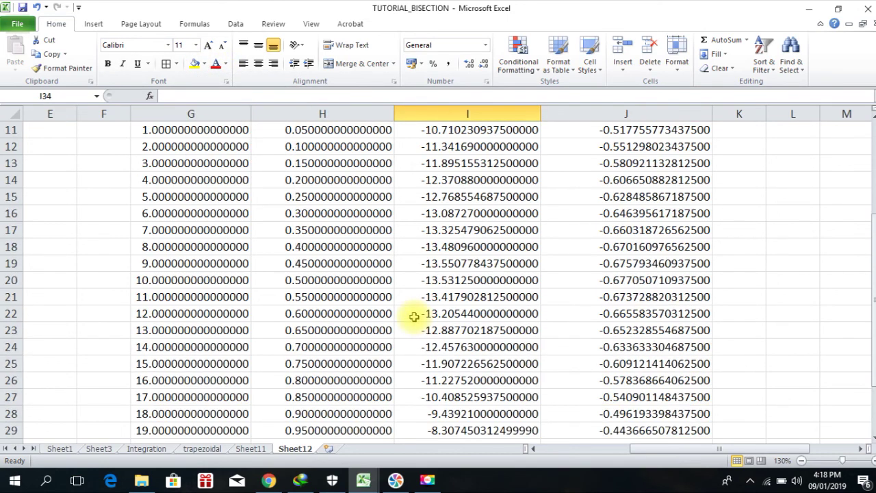
{"action": "scroll", "coordinate": [414, 316], "scroll_direction": "up", "scroll_amount": 4}
{"action": "left_click_drag", "start_coordinate": [745, 449], "coordinate": [587, 425]}
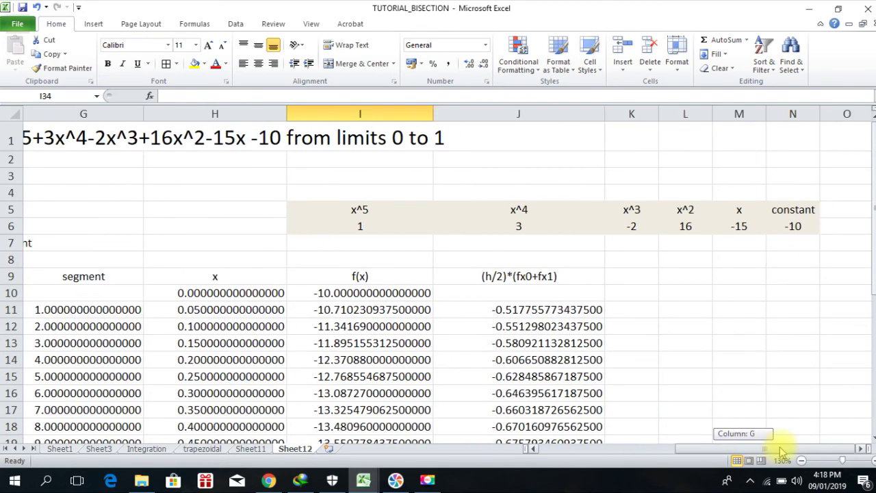